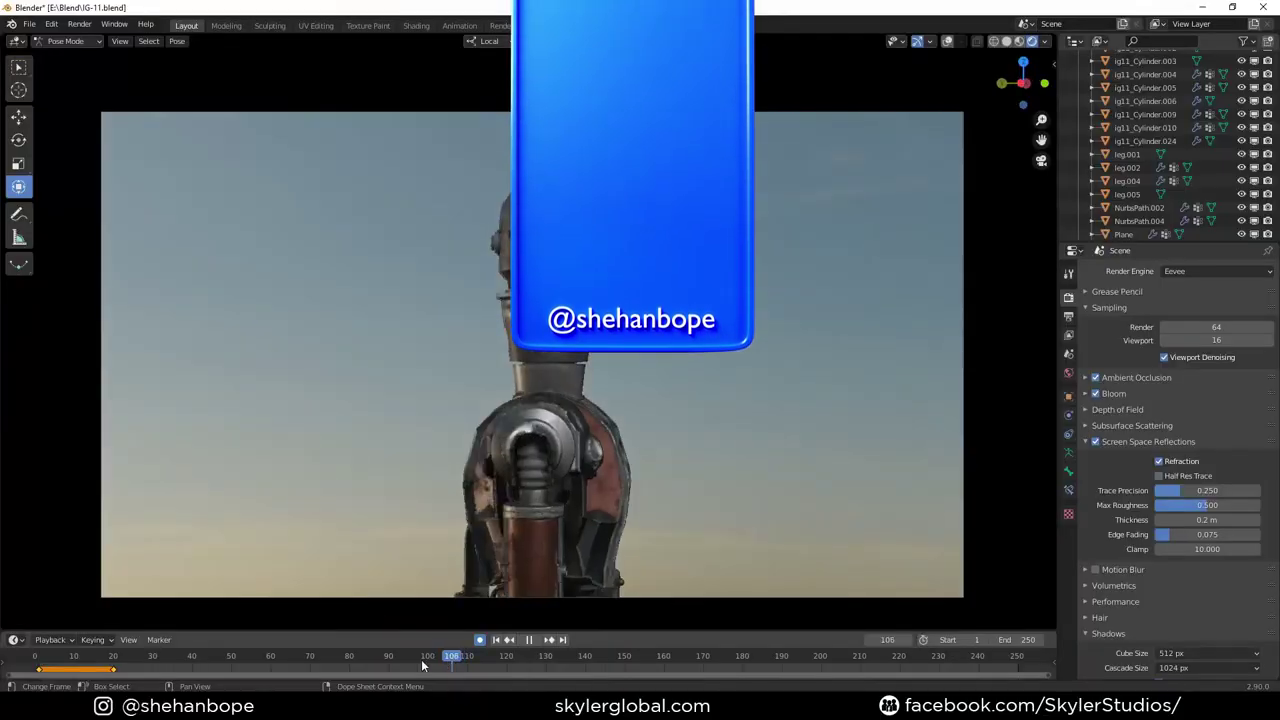
pyautogui.moveTo(422, 665); pyautogui.dragTo(399, 667)
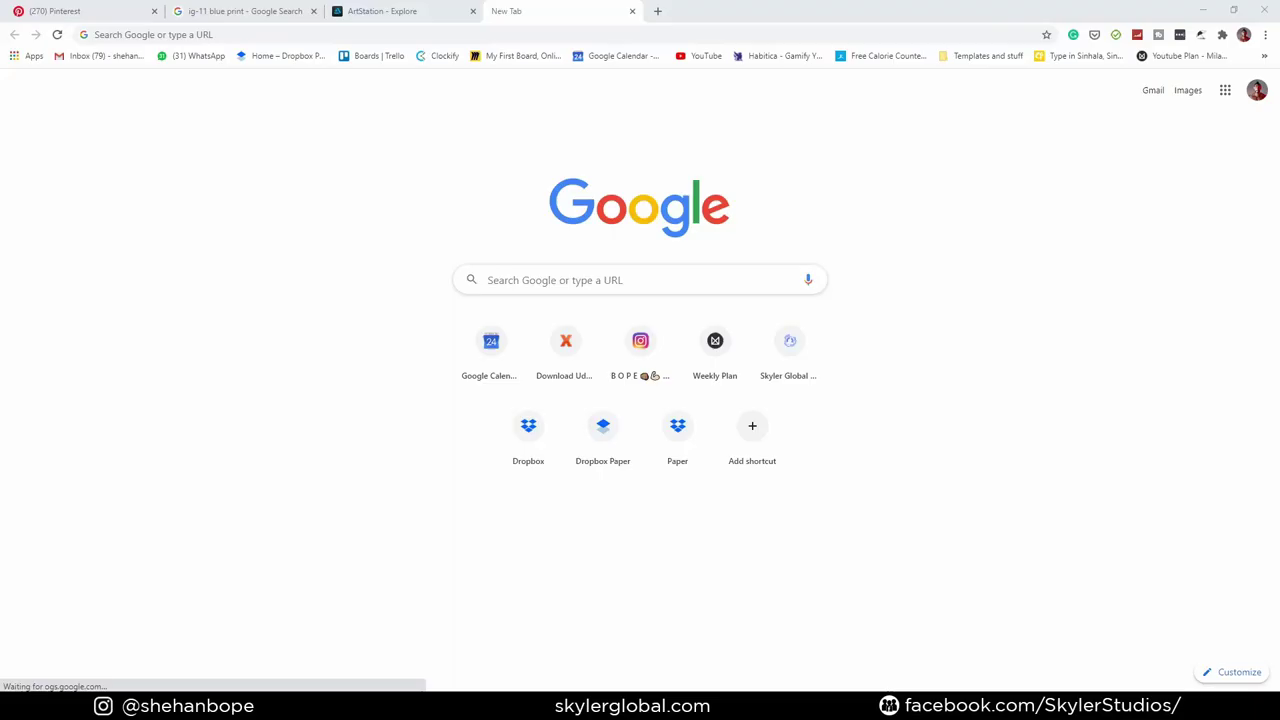
# - Open Pinterest in the browser and search it for "ig- 11"
pyautogui.click(380, 34)
pyautogui.click(230, 54)
pyautogui.press('Return')
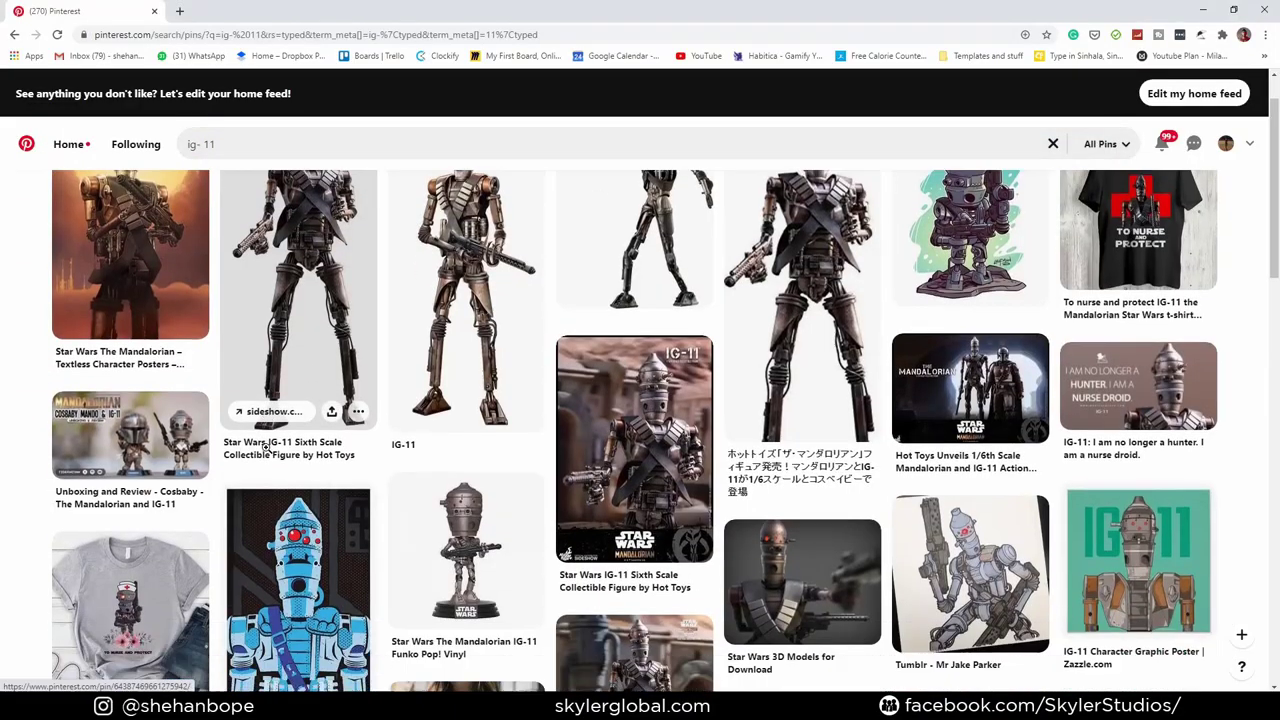
# - Browse the Pinterest results and related pins for usable IG-11 reference images
pyautogui.click(199, 337)
pyautogui.click(33, 202)
pyautogui.scroll(-10, 864, 300)
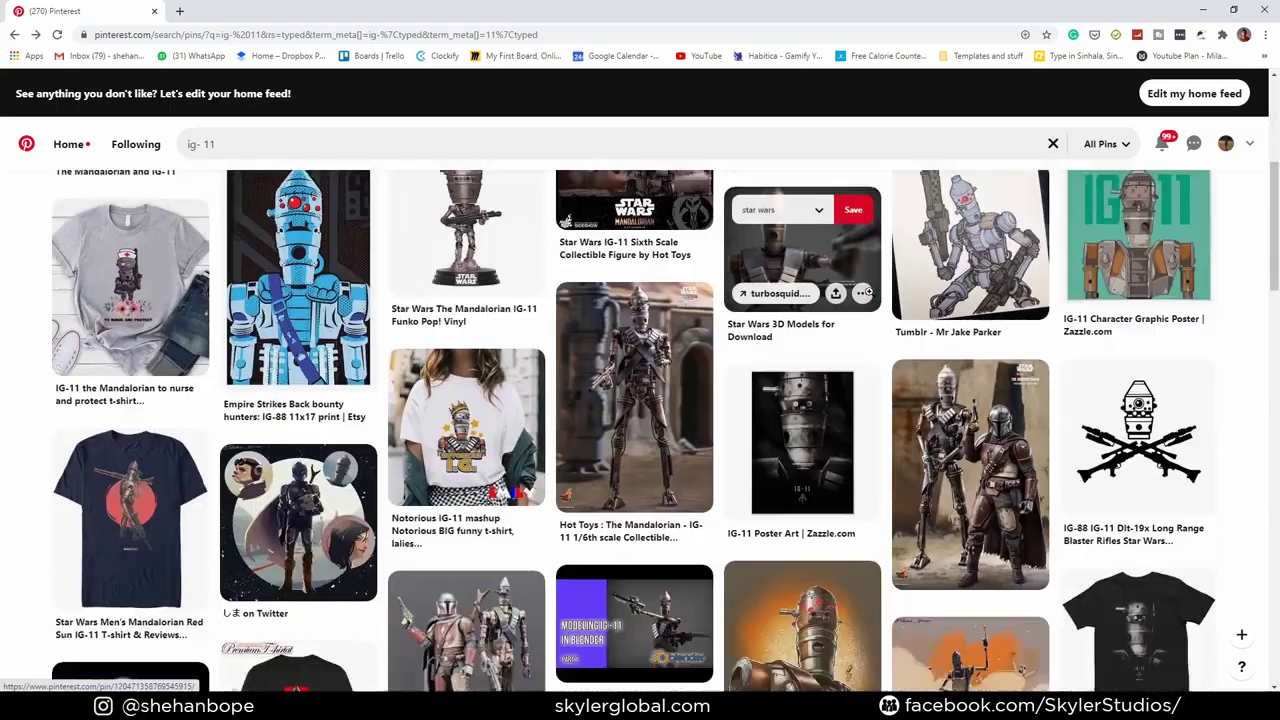
pyautogui.click(185, 405)
pyautogui.scroll(-5, 183, 240)
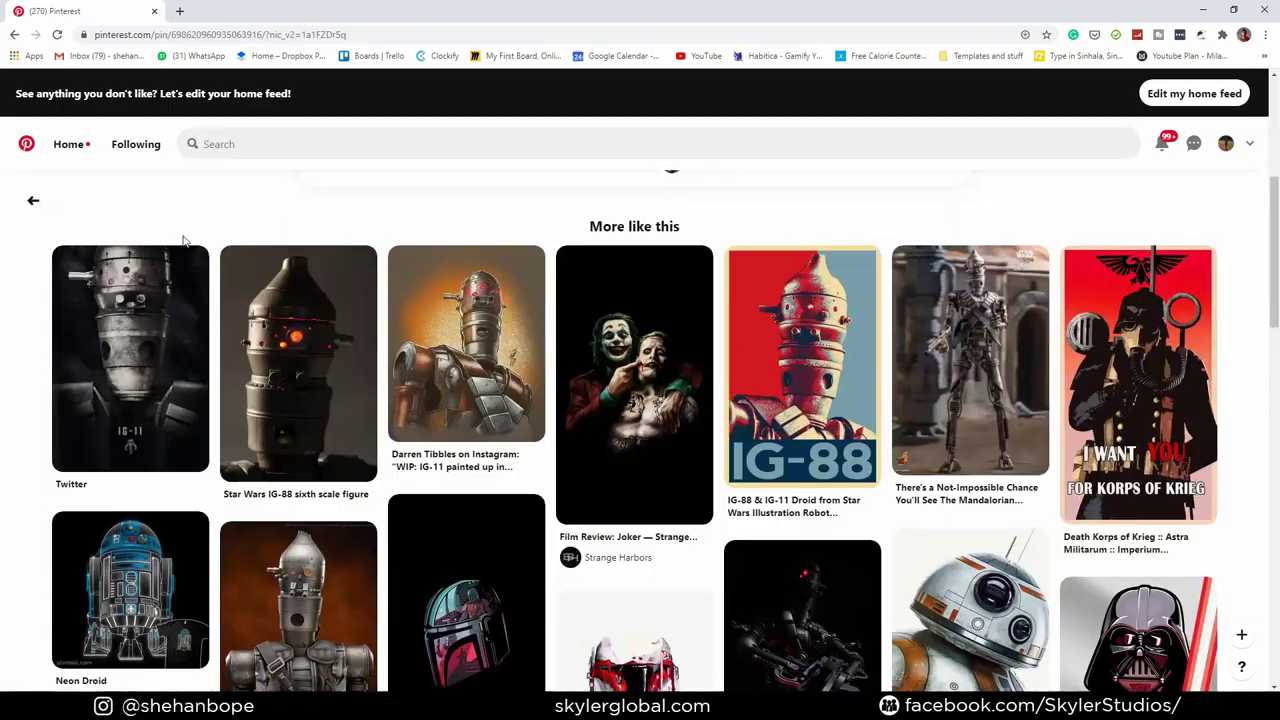
pyautogui.scroll(-15, 845, 399)
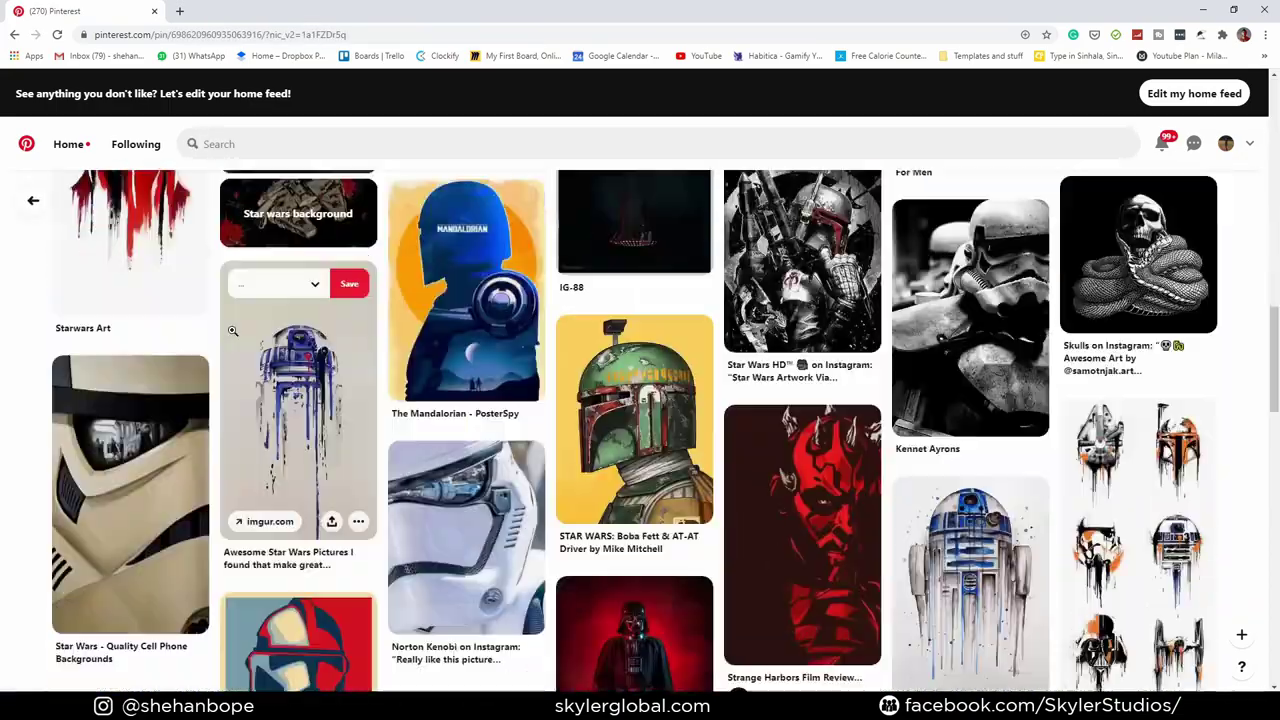
pyautogui.scroll(-5, 820, 347)
pyautogui.hotkey('alt', 'Left')
pyautogui.scroll(-8, 706, 385)
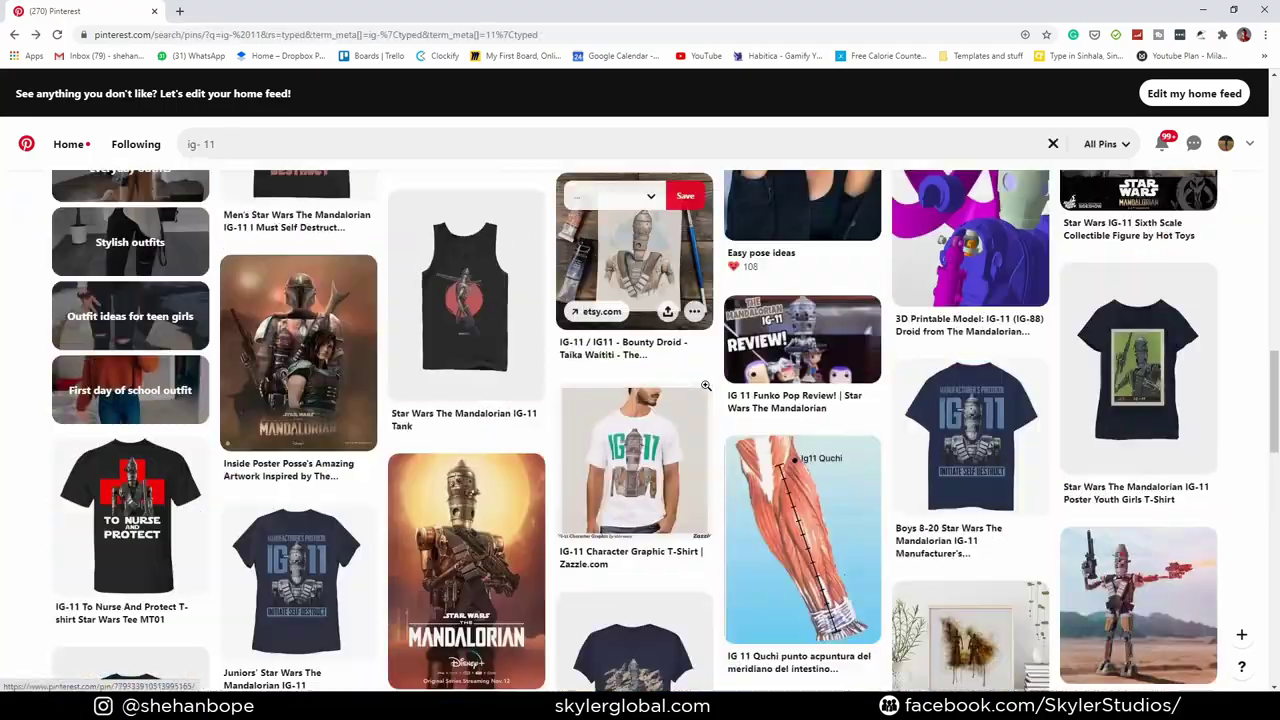
pyautogui.scroll(-8, 706, 385)
# - Extend the Pinterest search to "ig- 11 blue print"
pyautogui.click(332, 150)
pyautogui.write('blue prin')
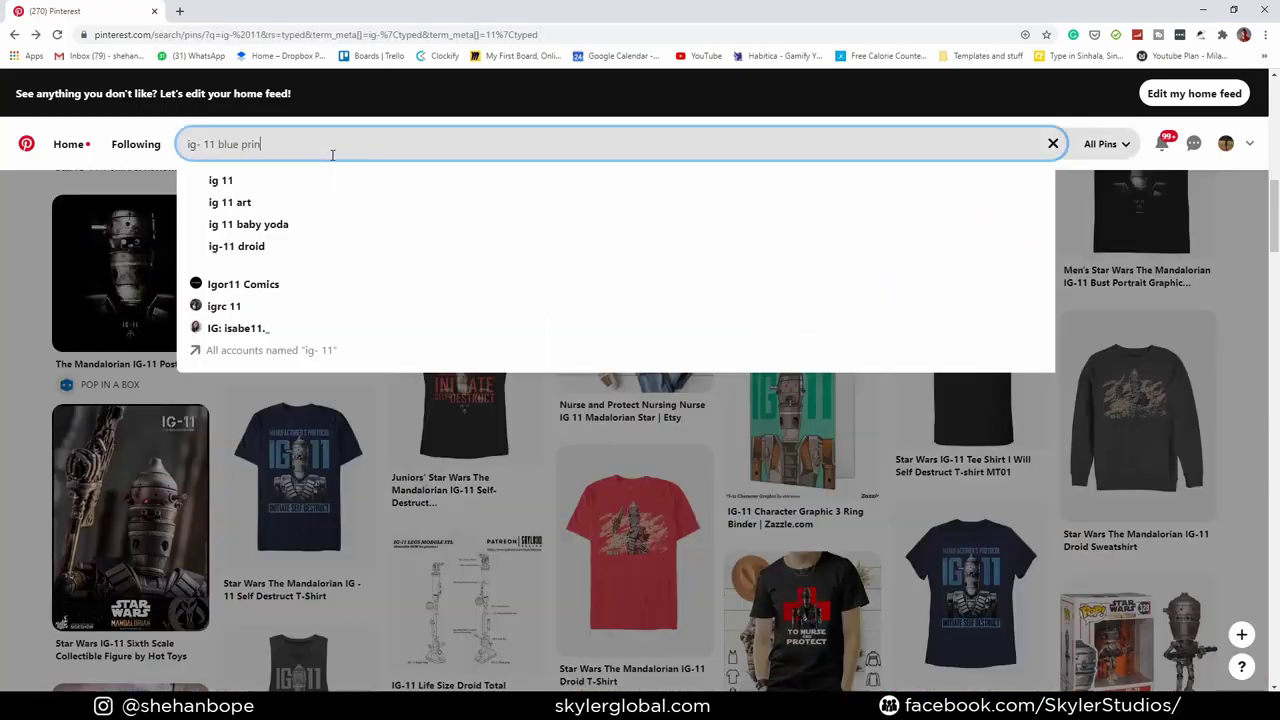
pyautogui.write('t')
pyautogui.press('Return')
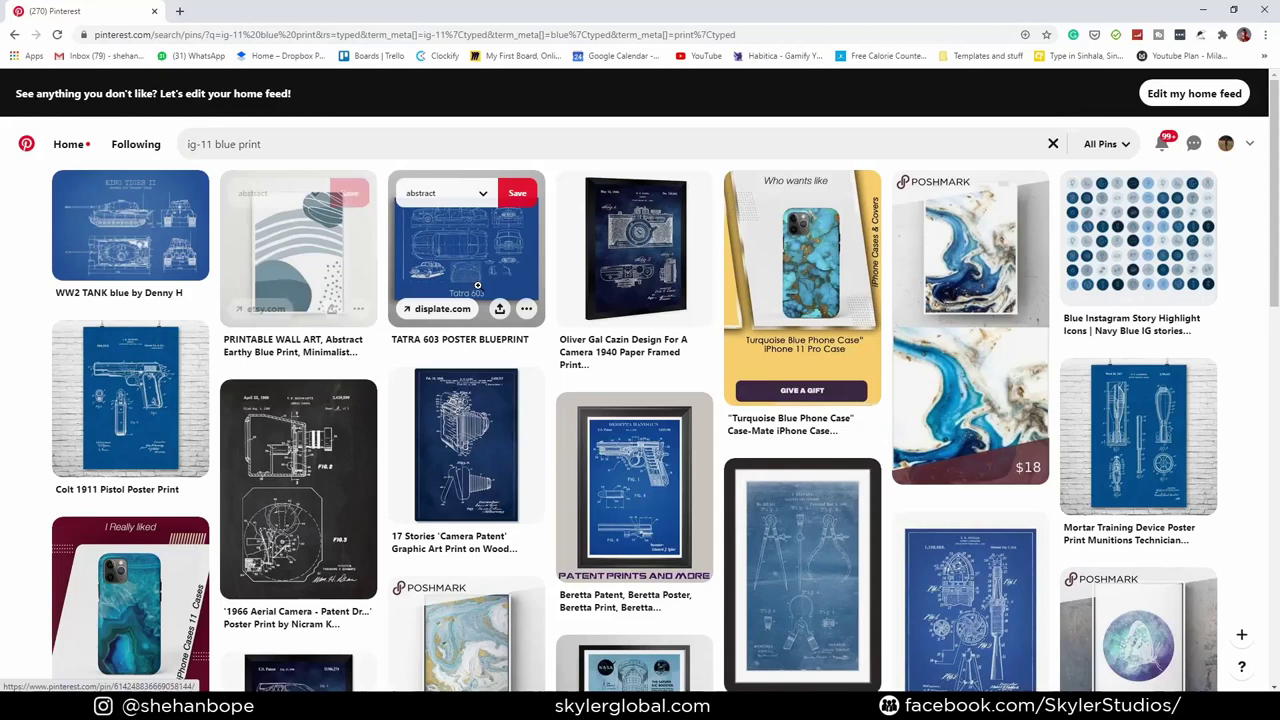
# - Search Google Images for "ig-11 blue print" and preview the DeviantArt IG-11 Blueprints with Callouts image
pyautogui.click(345, 144)
pyautogui.moveTo(220, 7); pyautogui.dragTo(222, 9)
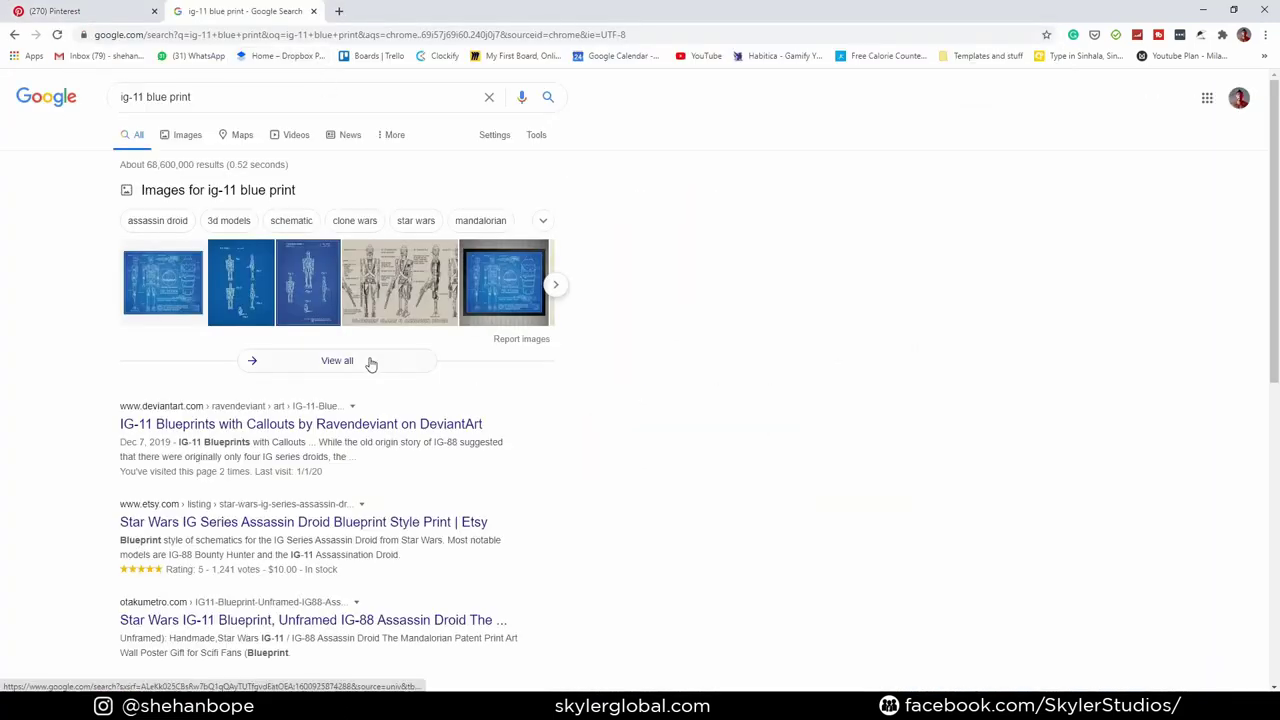
pyautogui.click(370, 363)
pyautogui.click(113, 175)
pyautogui.rightClick(937, 263)
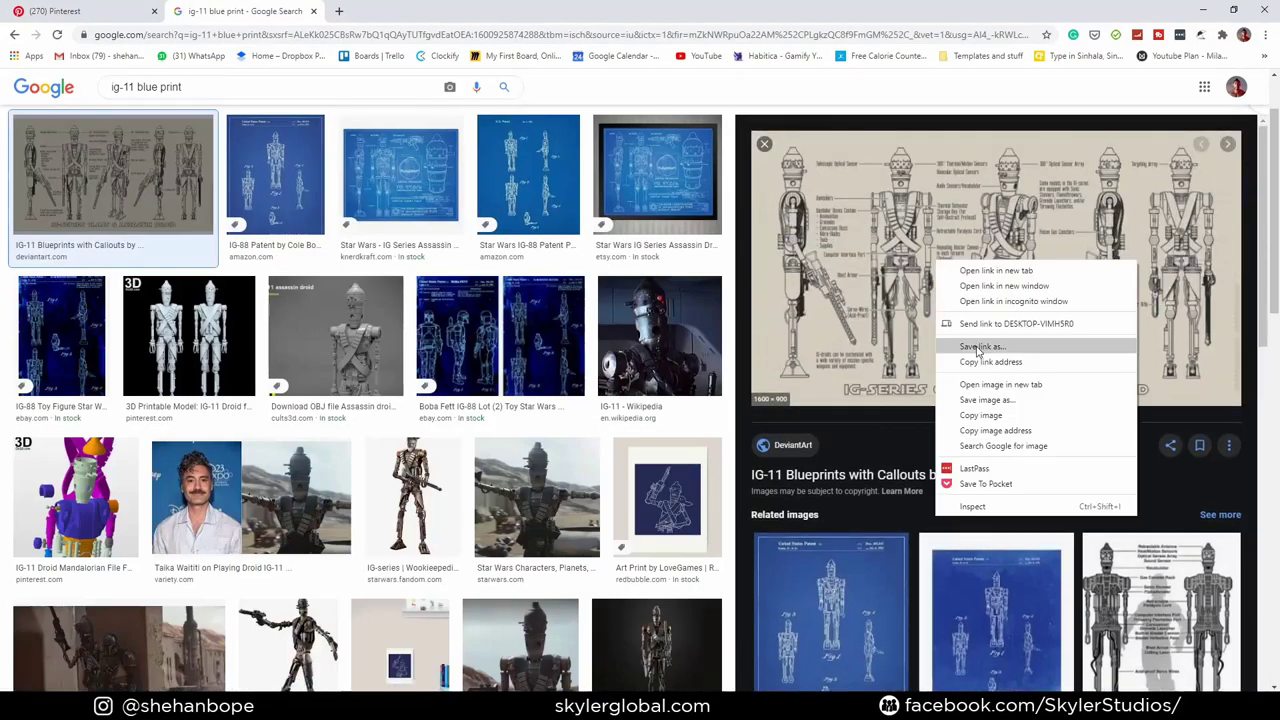
# - Preview the grey assassin droid model image and look through its related images
pyautogui.scroll(-3, 335, 182)
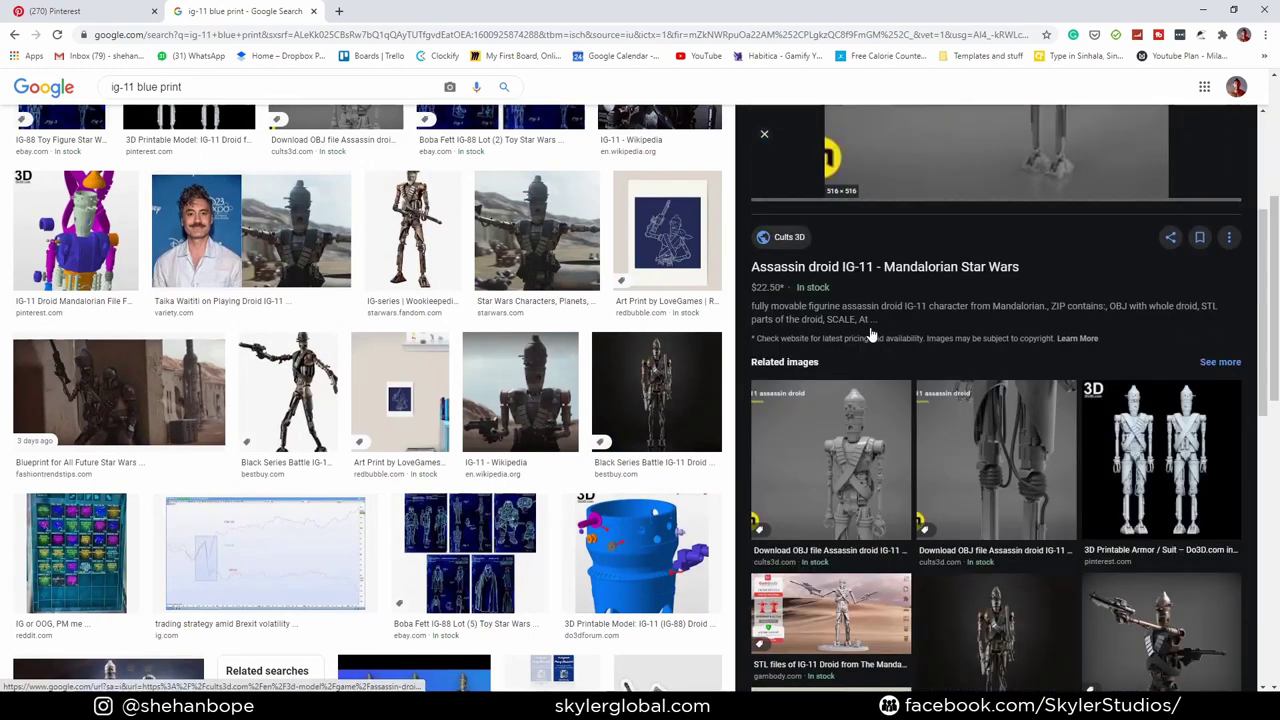
pyautogui.click(971, 316)
pyautogui.scroll(-5, 1100, 400)
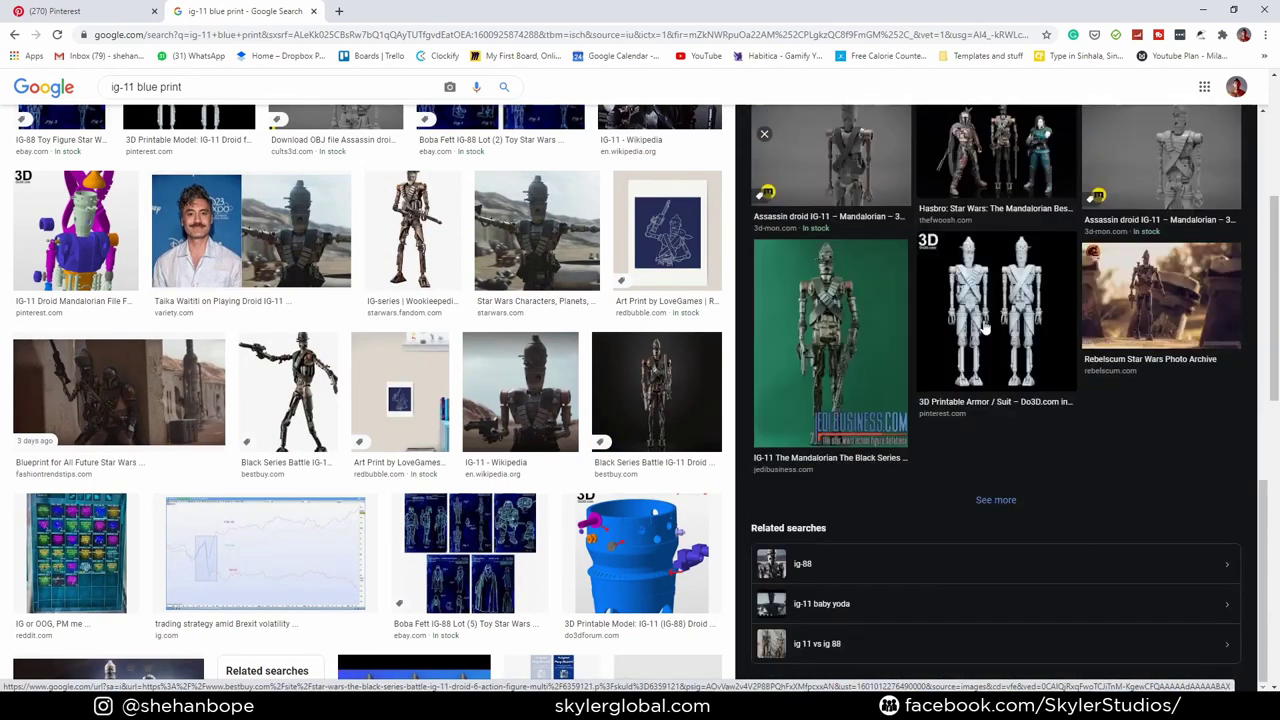
pyautogui.scroll(5, 400, 300)
# - Return to Pinterest, shorten the search to "ig-11" and look over the pins
pyautogui.click(55, 11)
pyautogui.click(218, 146)
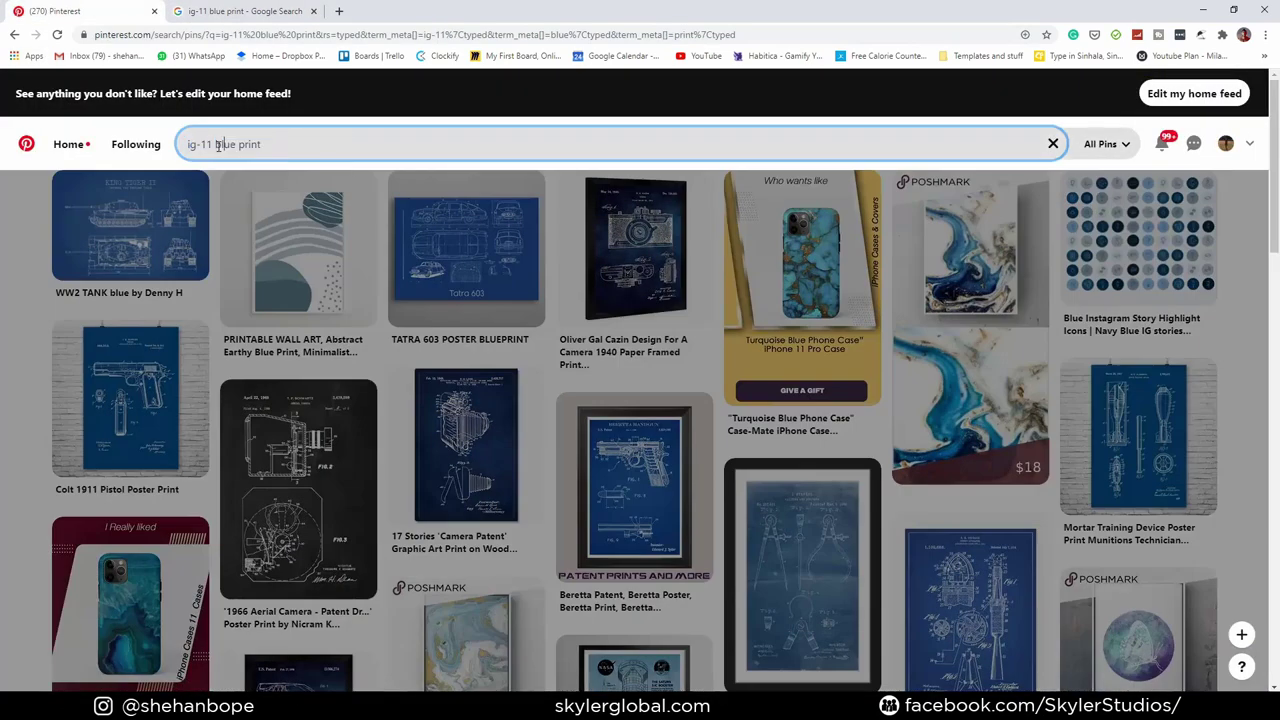
pyautogui.press('Return')
pyautogui.scroll(-5, 658, 313)
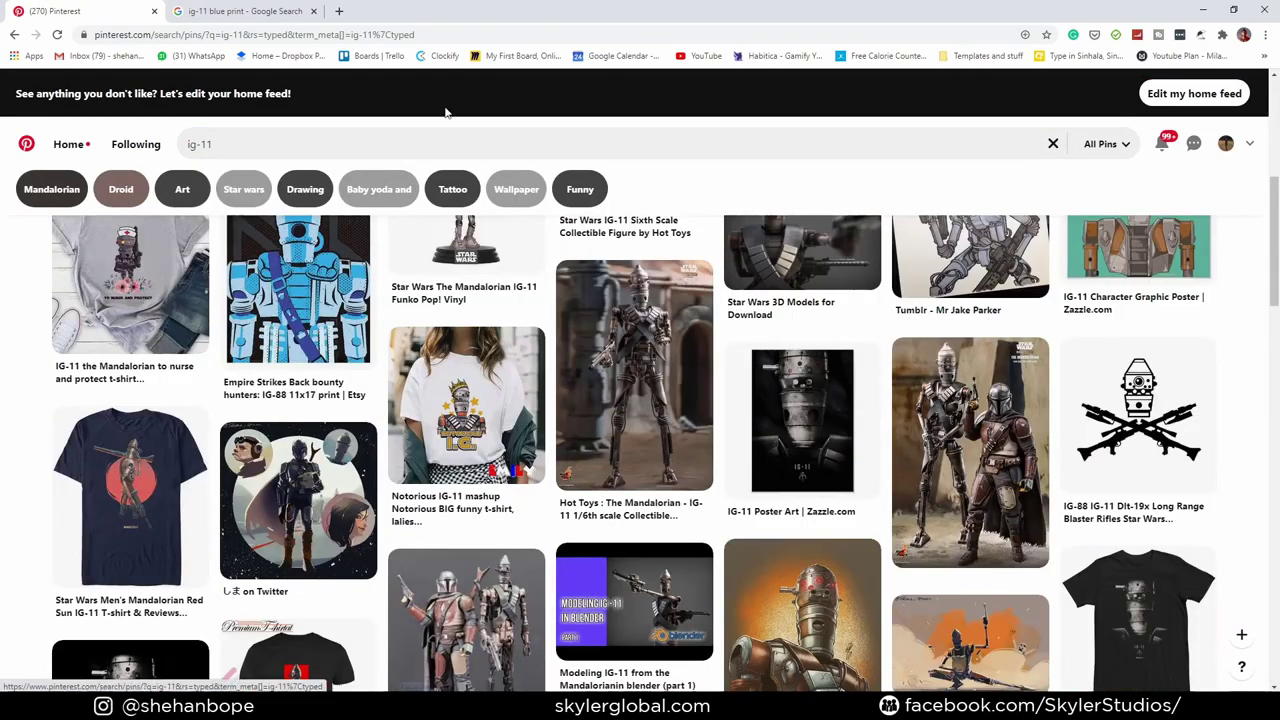
# - Open ArtStation in a new browser tab and search its artworks for "ig 11"
pyautogui.click(340, 11)
pyautogui.write('a')
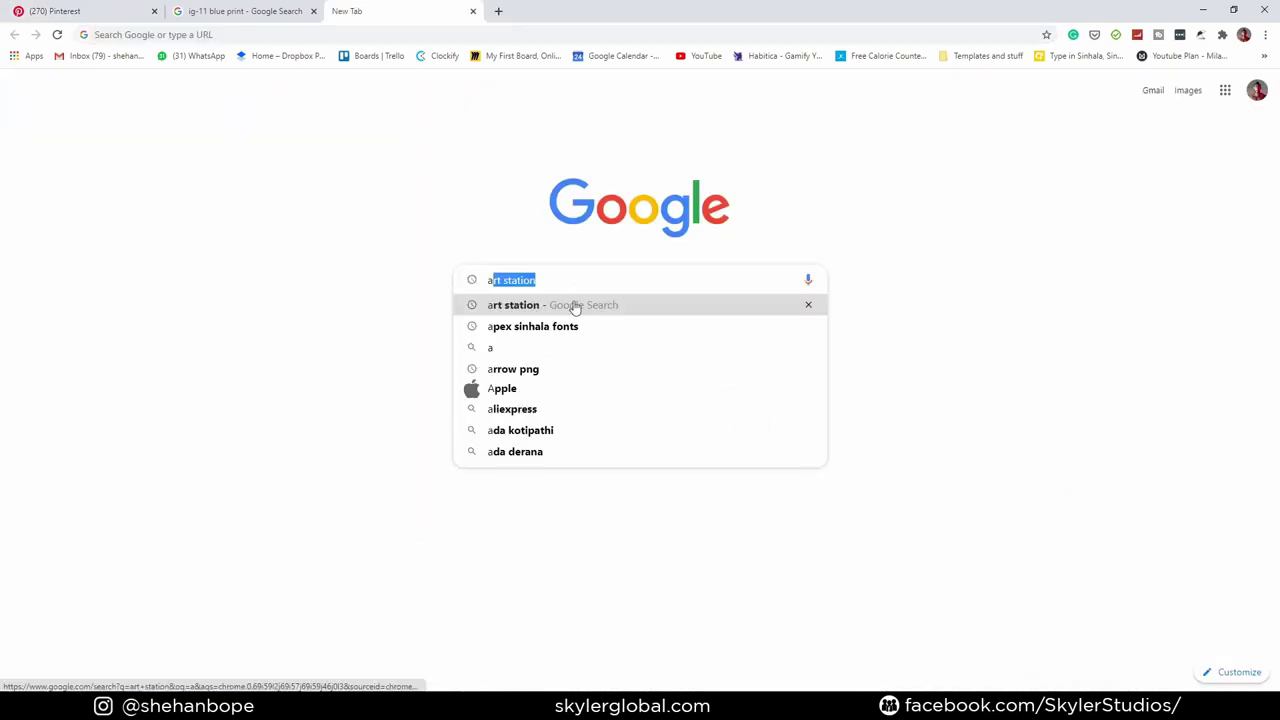
pyautogui.click(575, 306)
pyautogui.write('ig 11')
pyautogui.press('Return')
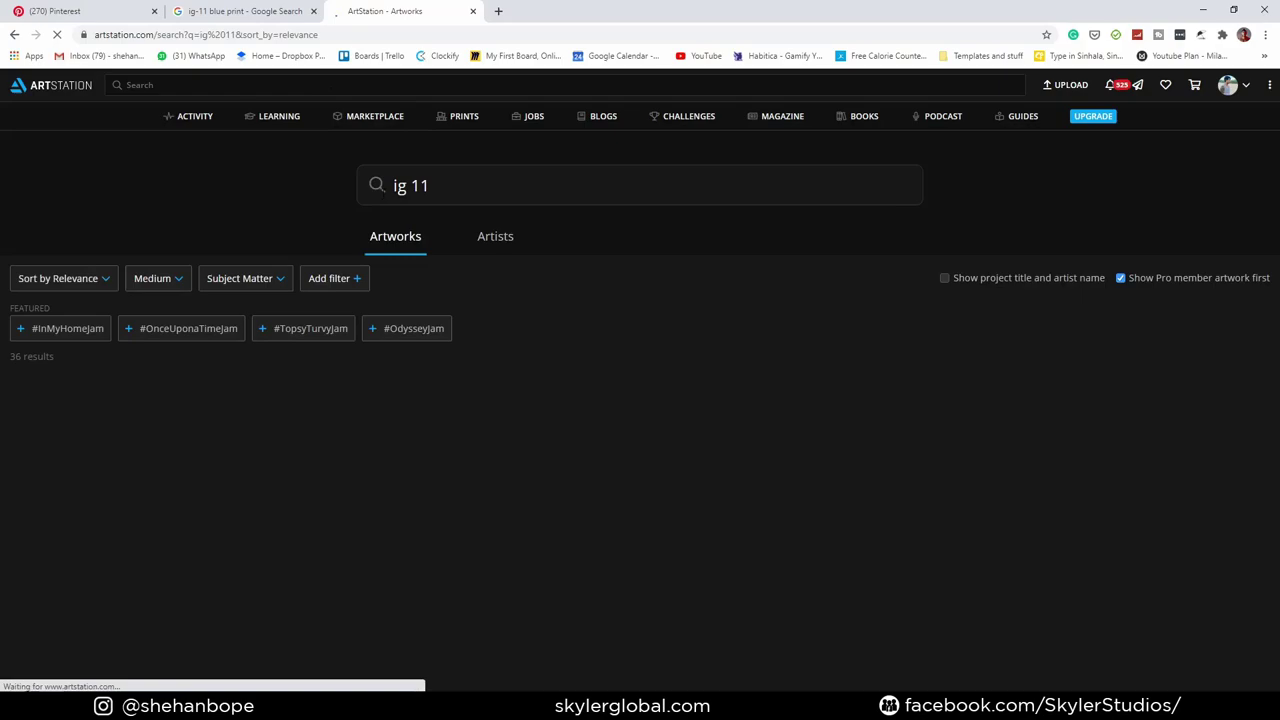
# - Look through the ArtStation results and examine the images in "The Mandalorian: IG-11" artwork
pyautogui.scroll(-3, 795, 432)
pyautogui.scroll(3, 795, 432)
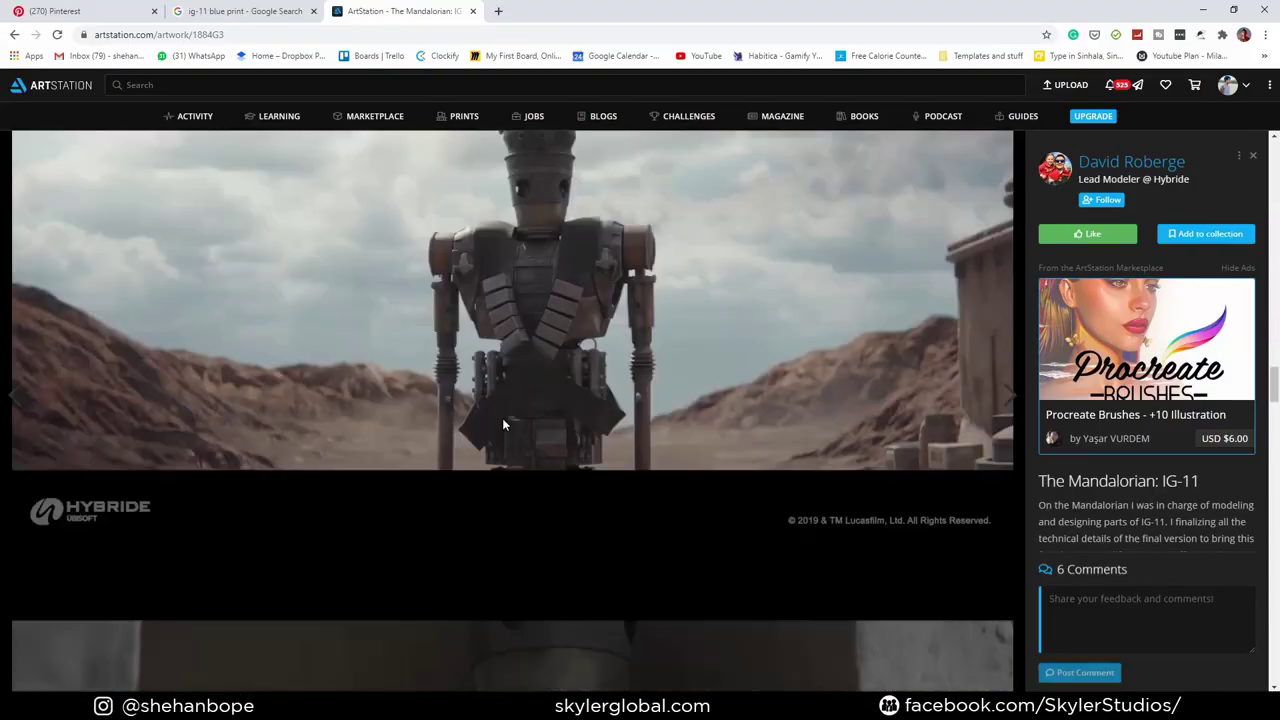
pyautogui.scroll(-8, 503, 424)
pyautogui.scroll(3, 503, 424)
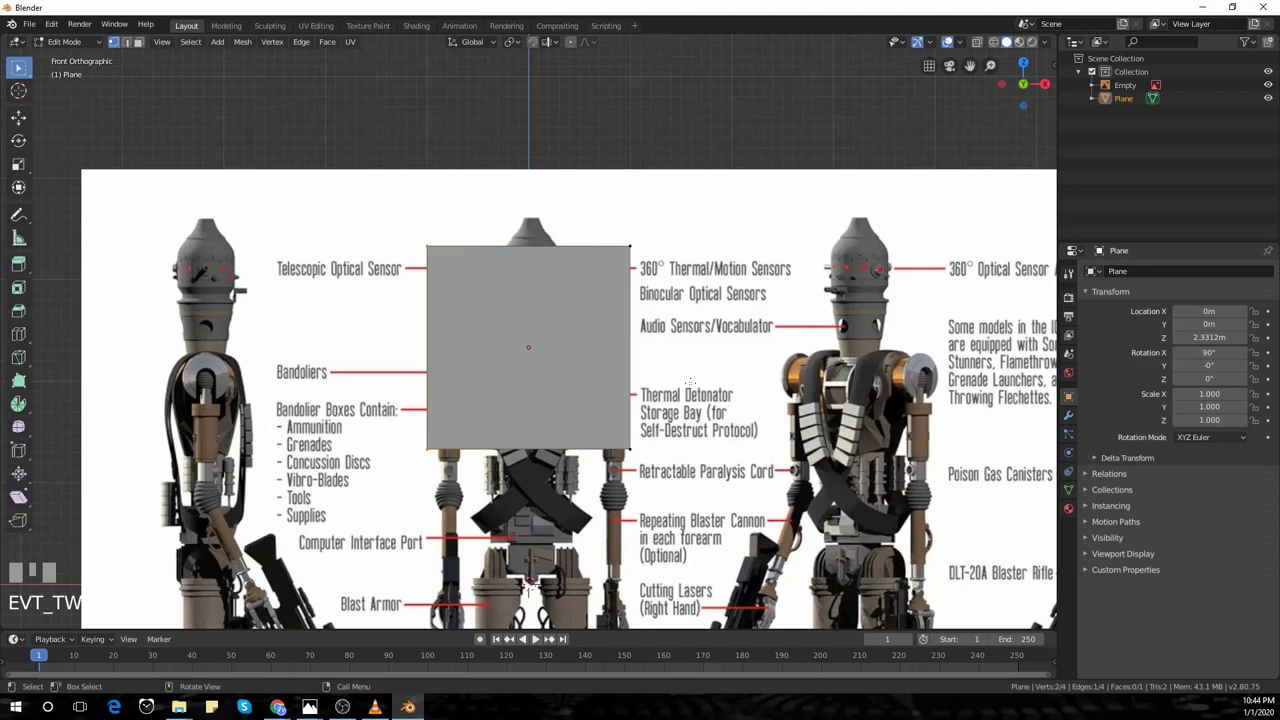
# - In Blender, extrude the plane's vertices along the side outline of the droid's head in the front reference image
pyautogui.scroll(5, 504, 506)
pyautogui.scroll(2, 504, 506)
pyautogui.press('e')
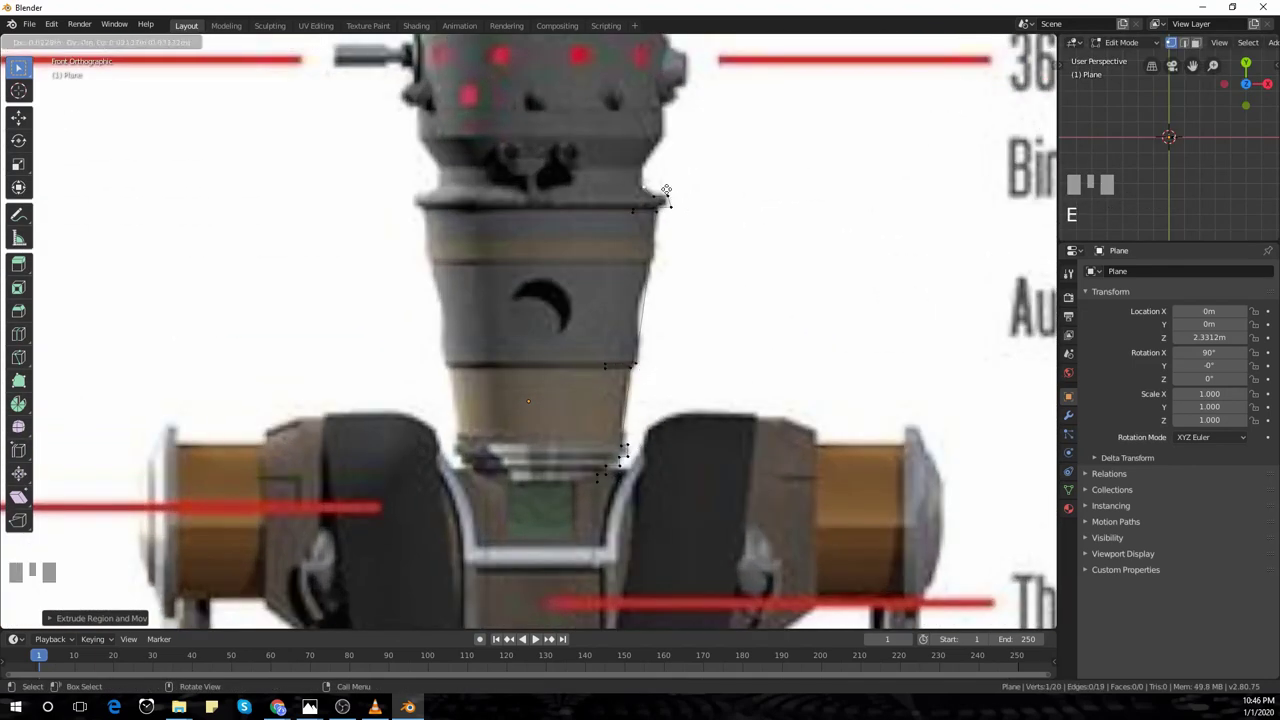
pyautogui.click(663, 108)
pyautogui.keyDown('shift'); pyautogui.scroll(4, 655, 185); pyautogui.keyUp('shift')
pyautogui.press('Tab')
pyautogui.scroll(-4, 598, 348)
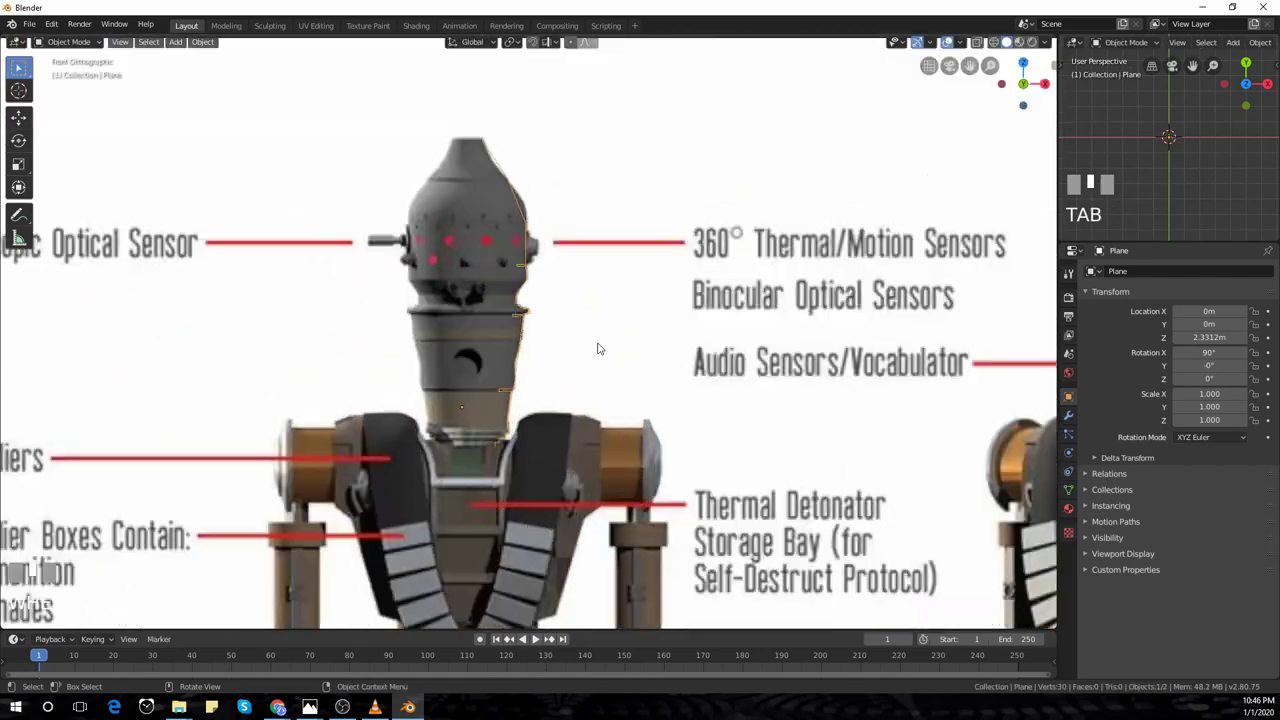
# - Revolve the head profile with a Screw modifier about the Y axis, add level 2 subdivision, and adjust the profile's position
pyautogui.press('Tab')
pyautogui.click(1140, 271)
pyautogui.click(995, 446)
pyautogui.press('KP_1')
pyautogui.hotkey('ctrl', '2')
pyautogui.press('Tab')
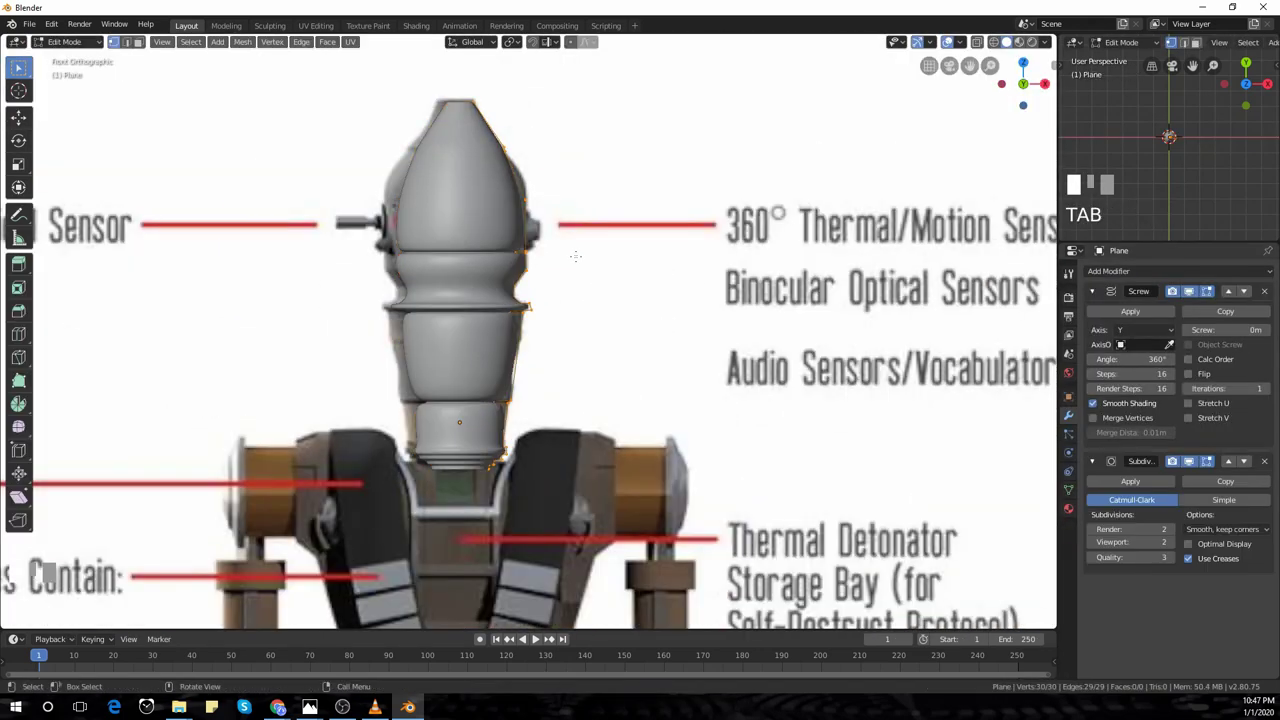
pyautogui.press('g')
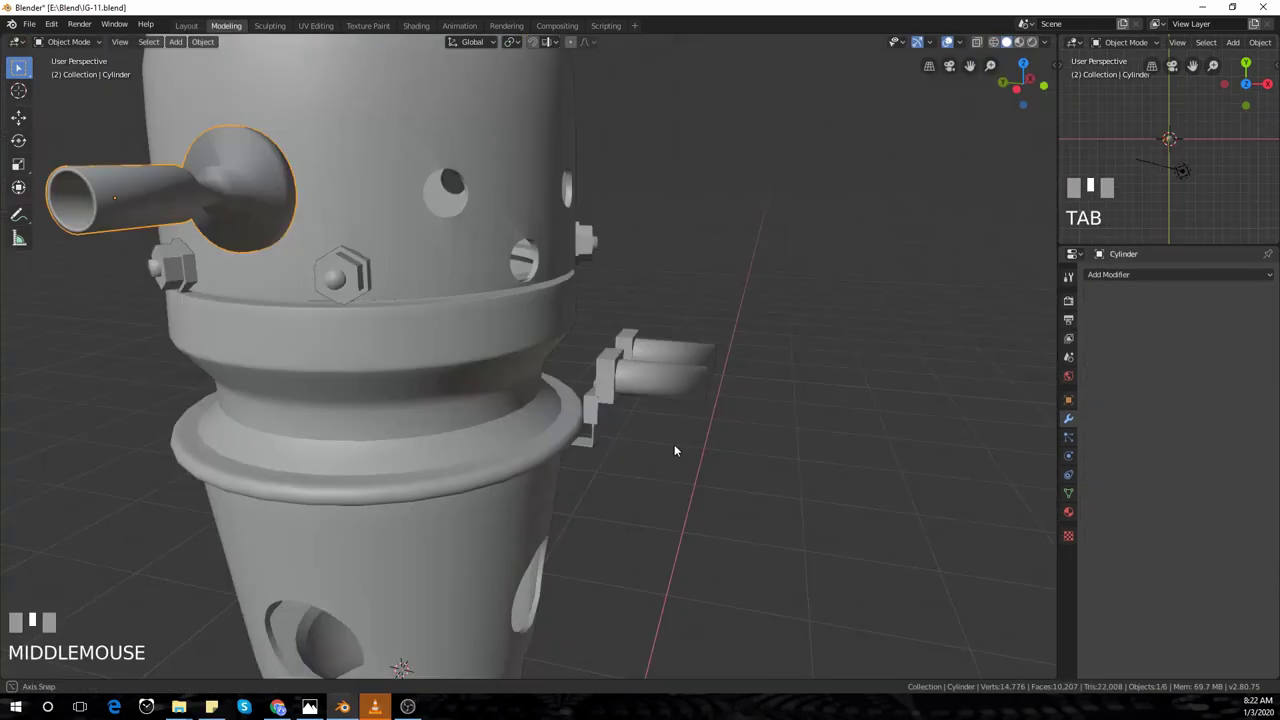
# - Duplicate the round sensor disc from the side of the head, then rotate and move the copy beside the head
pyautogui.press('KP_1')
pyautogui.click(752, 372)
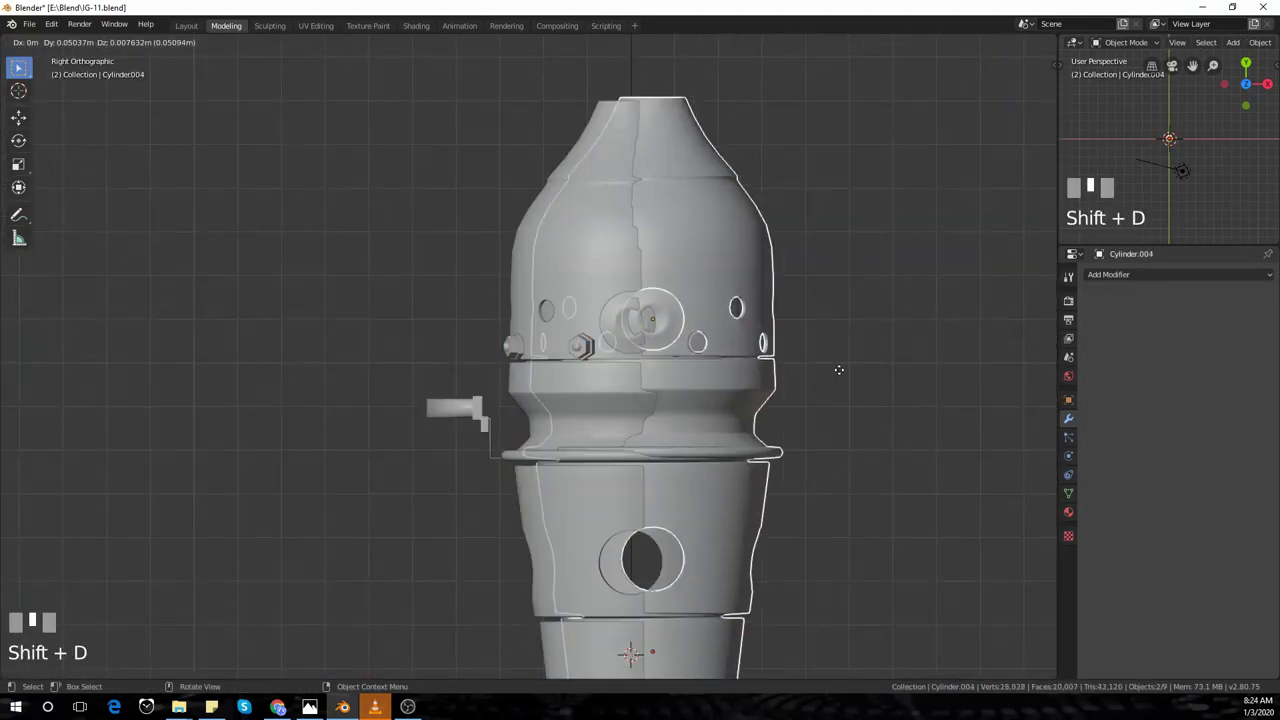
pyautogui.press('r')
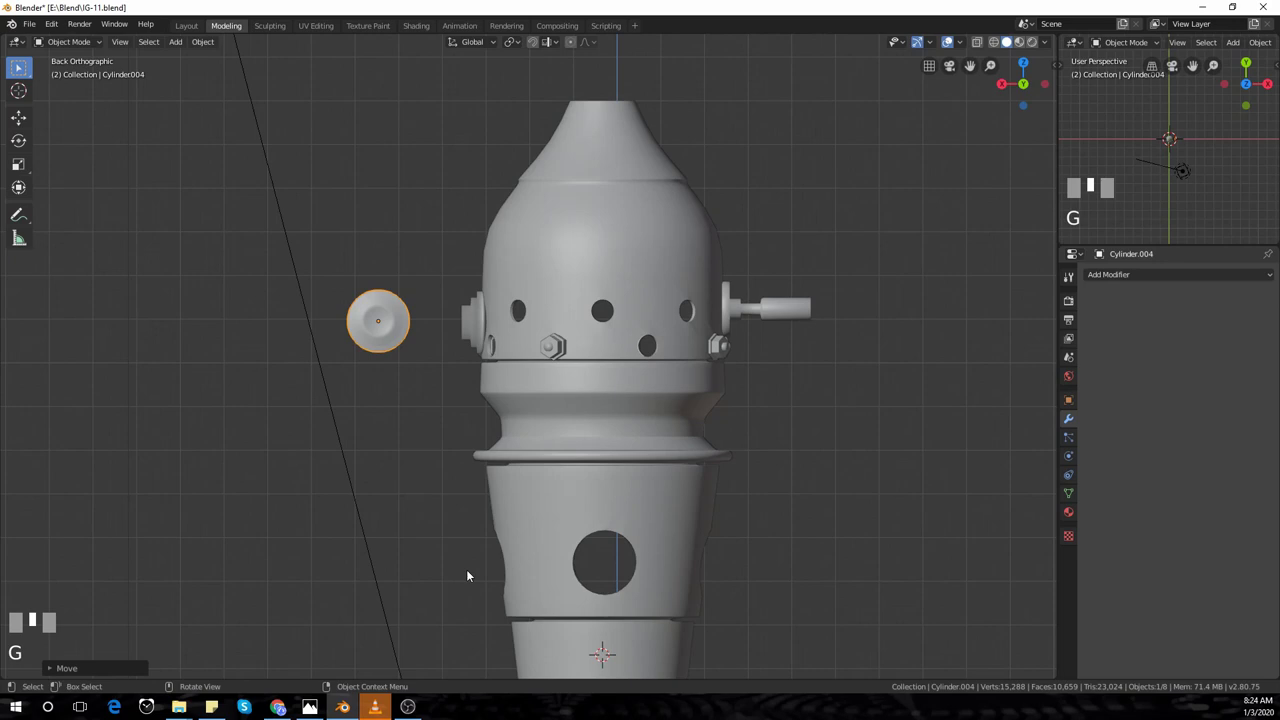
pyautogui.moveTo(749, 563); pyautogui.dragTo(637, 504, button='middle')
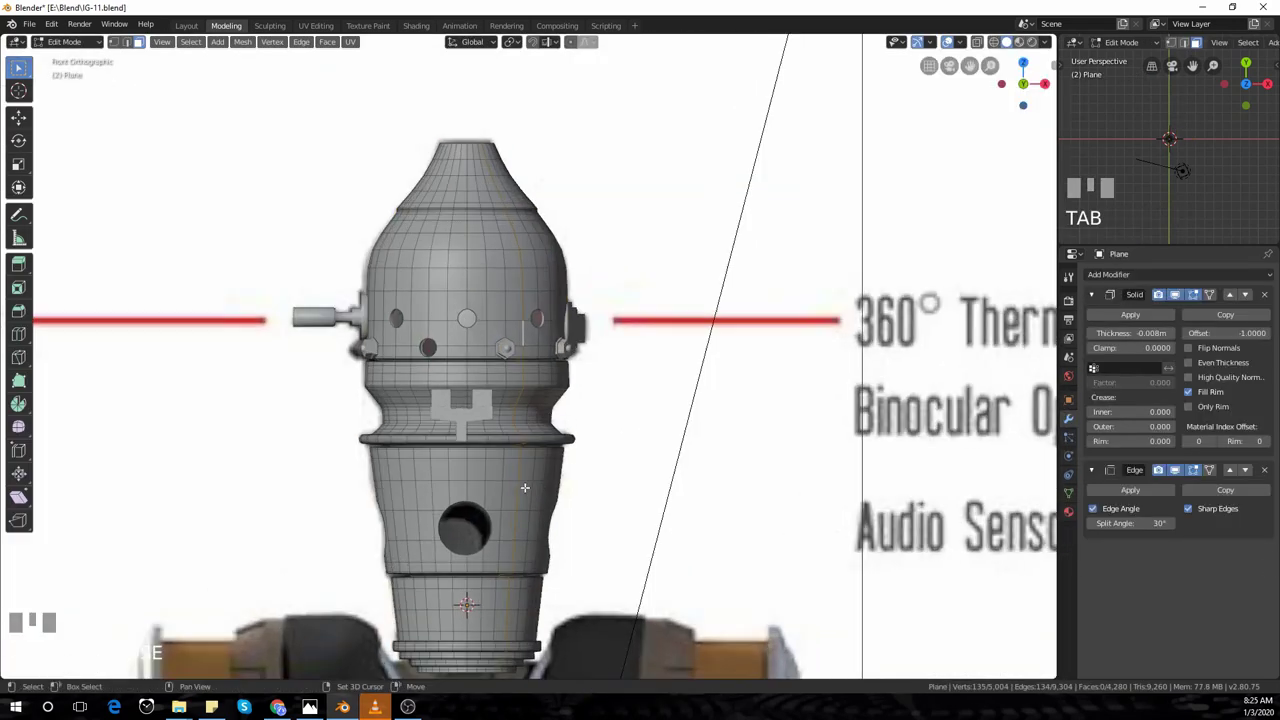
# - Edge-slide the loops above the round holes in the lower head section to match the band in the reference
pyautogui.scroll(3, 597, 488)
pyautogui.press('g')
pyautogui.press('g')
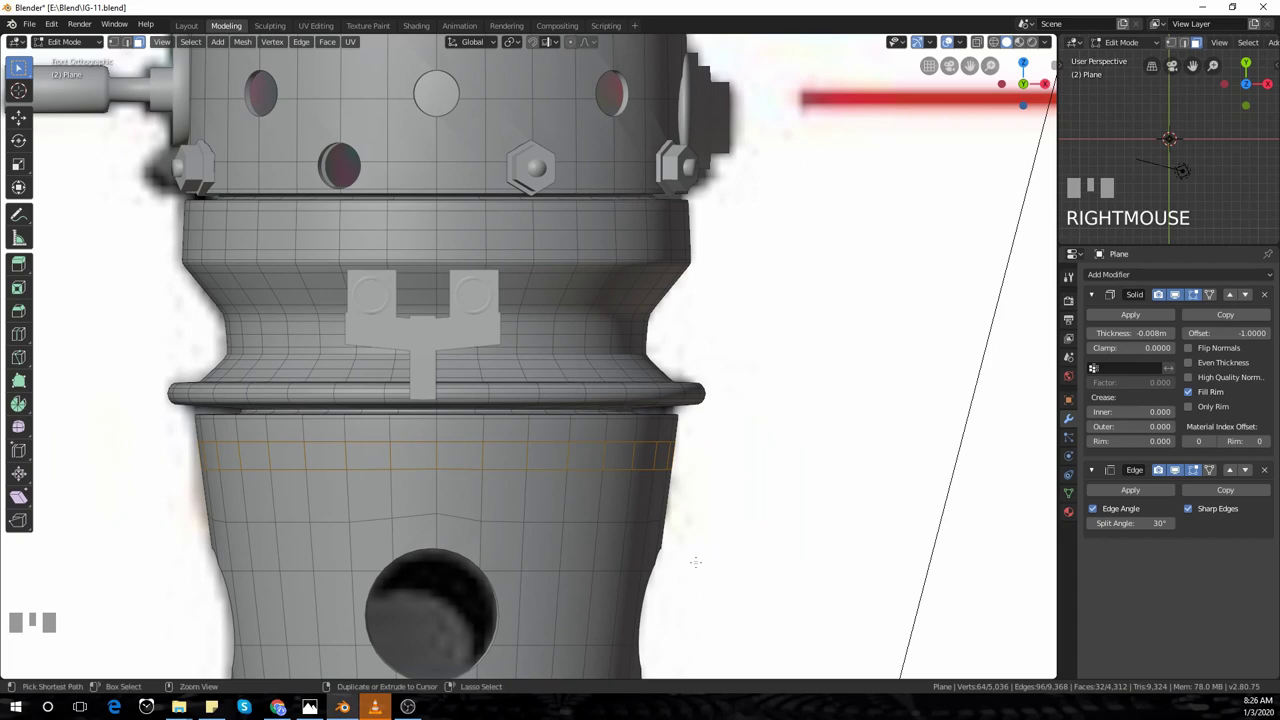
pyautogui.press('g')
pyautogui.press('g')
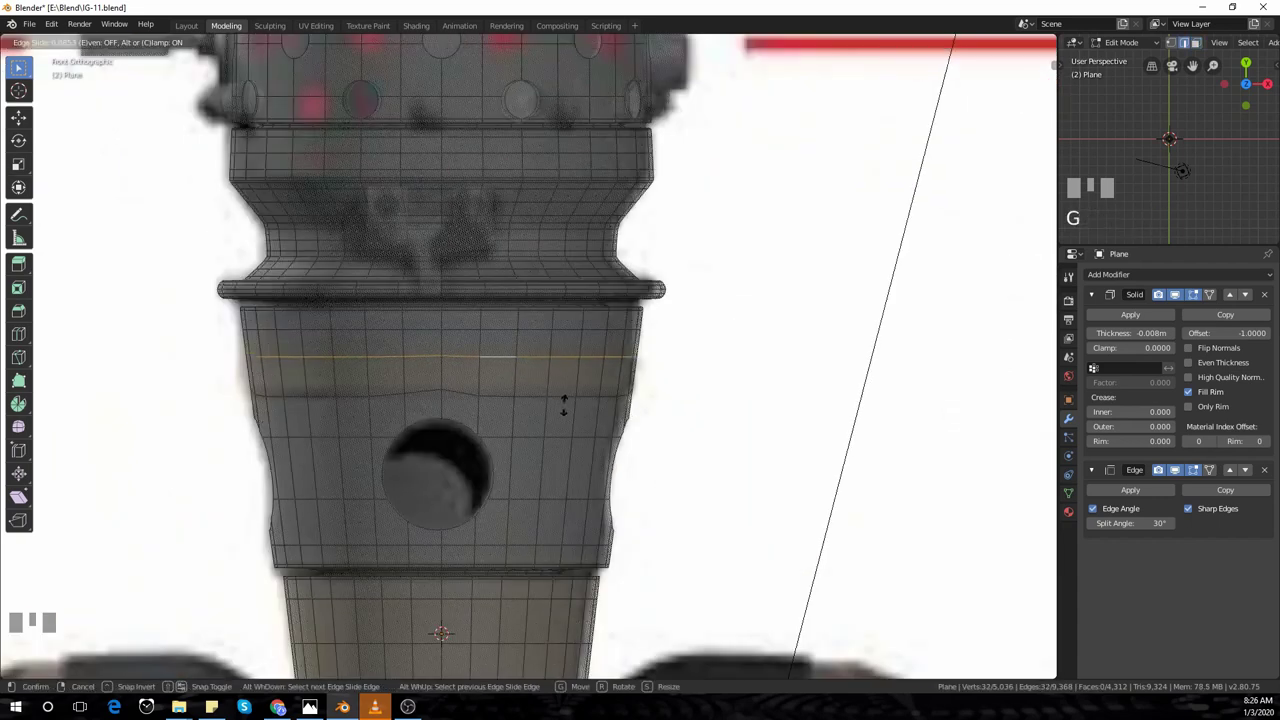
# - Undo the last edit and scale the open edge loop just above the round holes in front view
pyautogui.hotkey('ctrl', 'z')
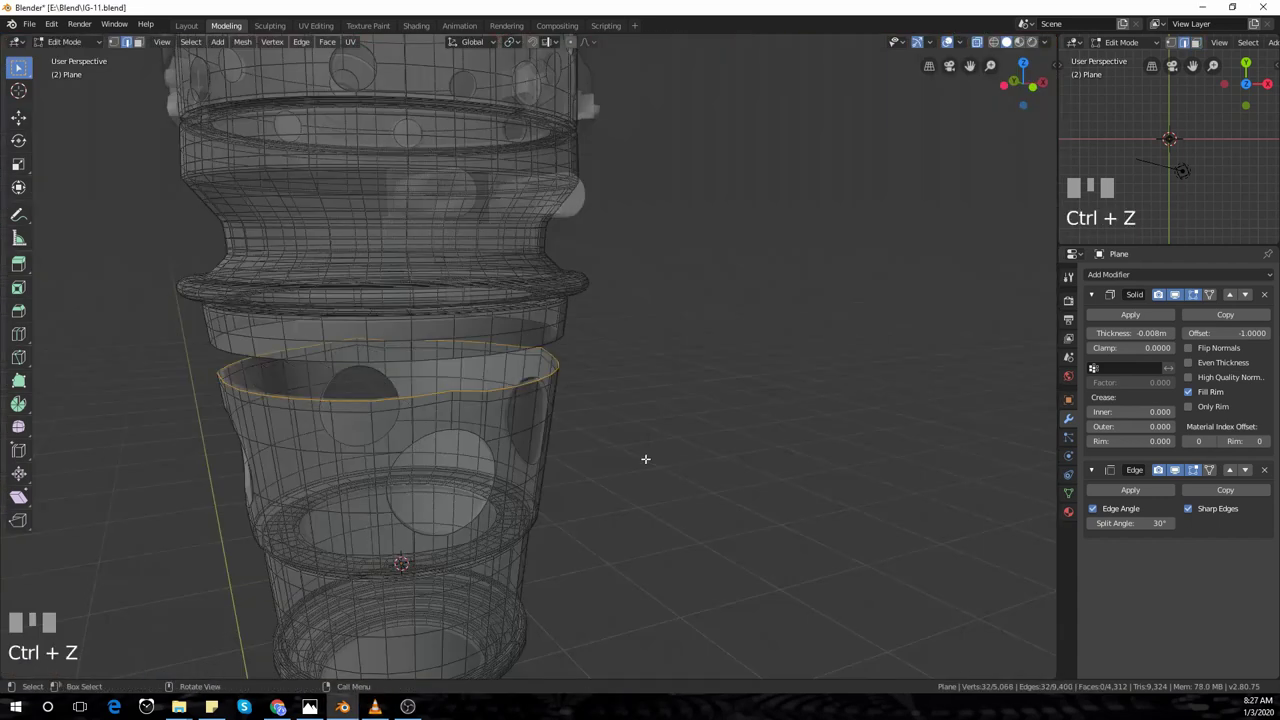
pyautogui.press('KP_1')
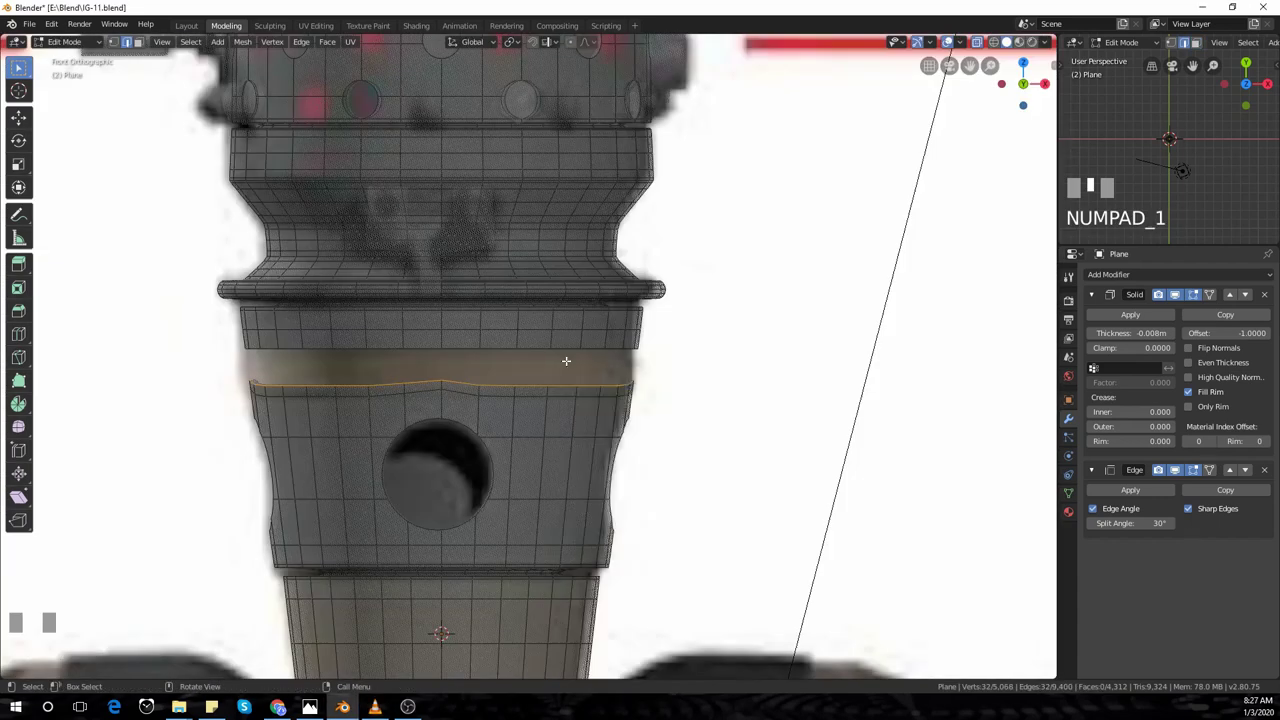
pyautogui.press('s')
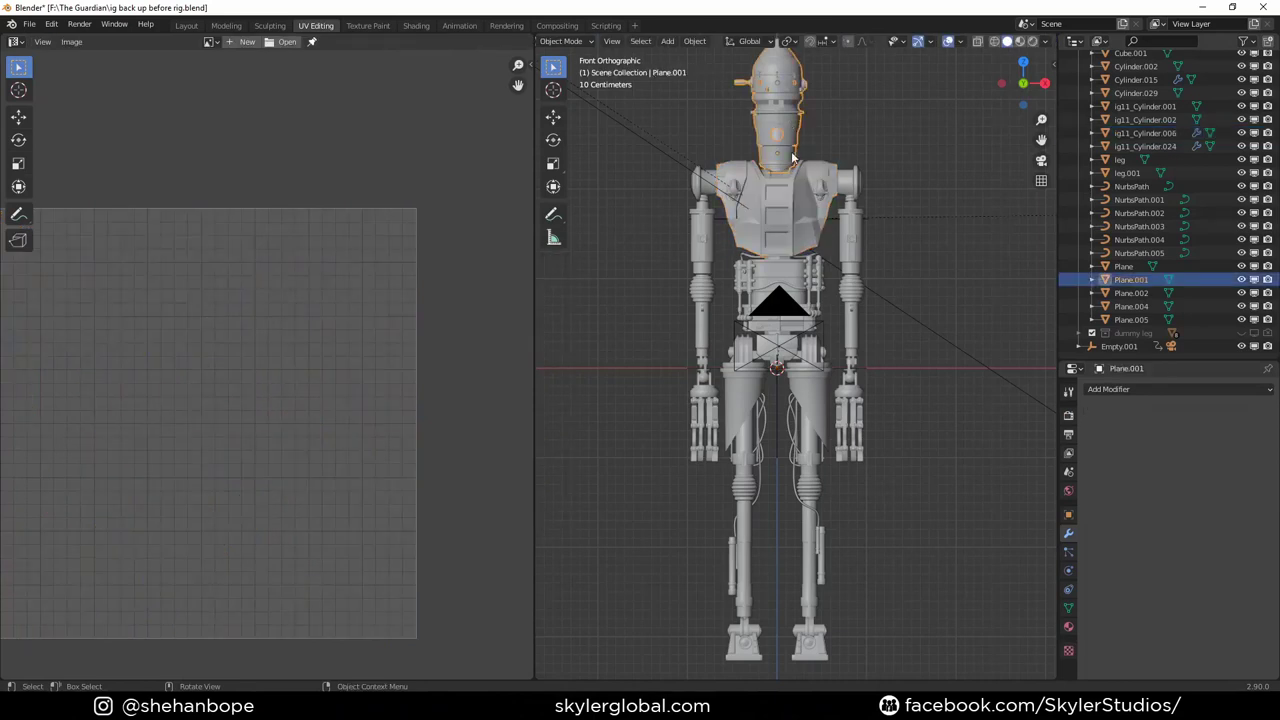
# - Inspect the head mesh in Edit Mode within the UV Editing workspace, and select the part at the droid's waist
pyautogui.press('Tab')
pyautogui.moveTo(792, 158); pyautogui.dragTo(805, 290, button='middle')
pyautogui.press('Tab')
pyautogui.click(805, 290)
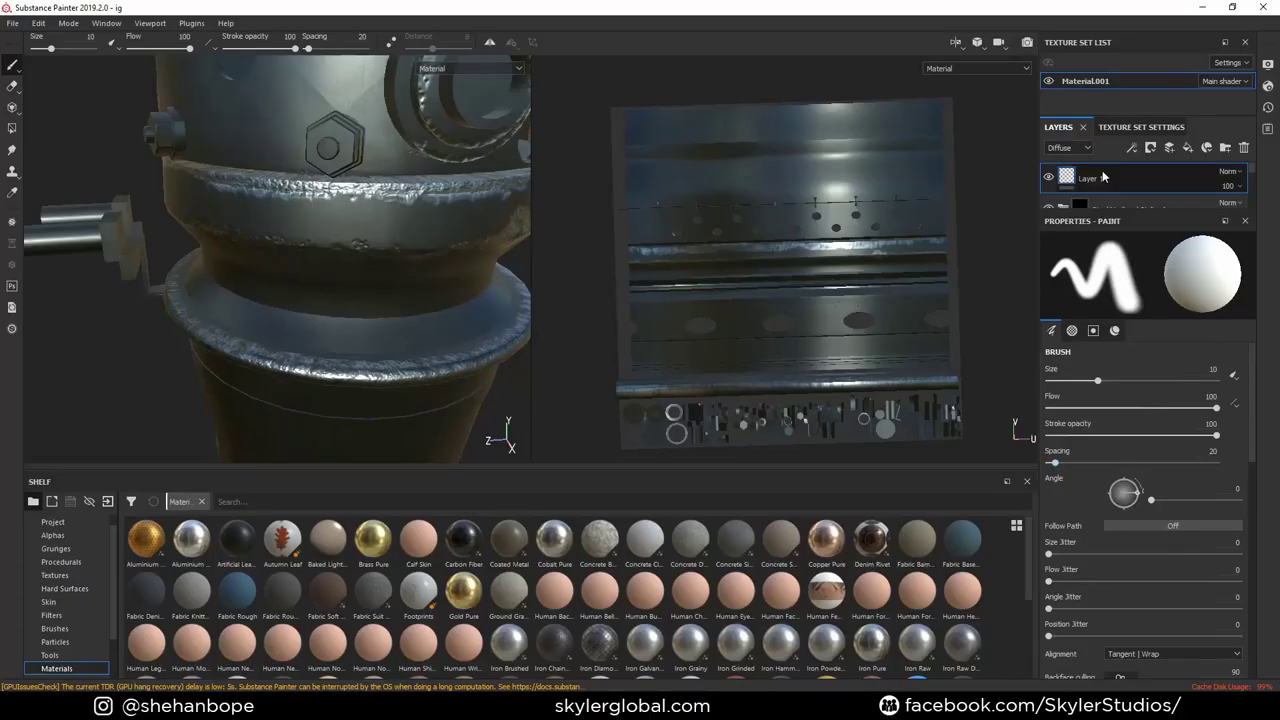
# - In Substance Painter, enlarge the layer stack and toggle the Steel Medieval Stylized group off and on to compare the head texture
pyautogui.moveTo(1124, 215); pyautogui.dragTo(1130, 369)
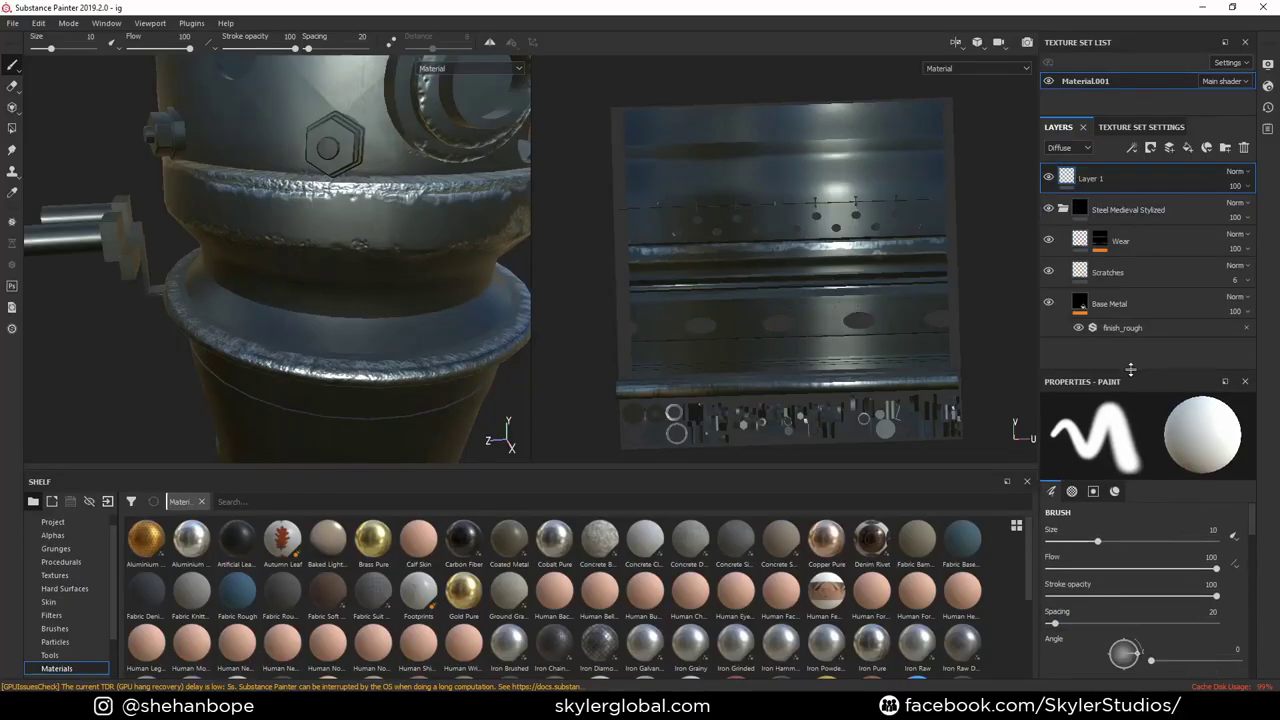
pyautogui.click(1048, 208)
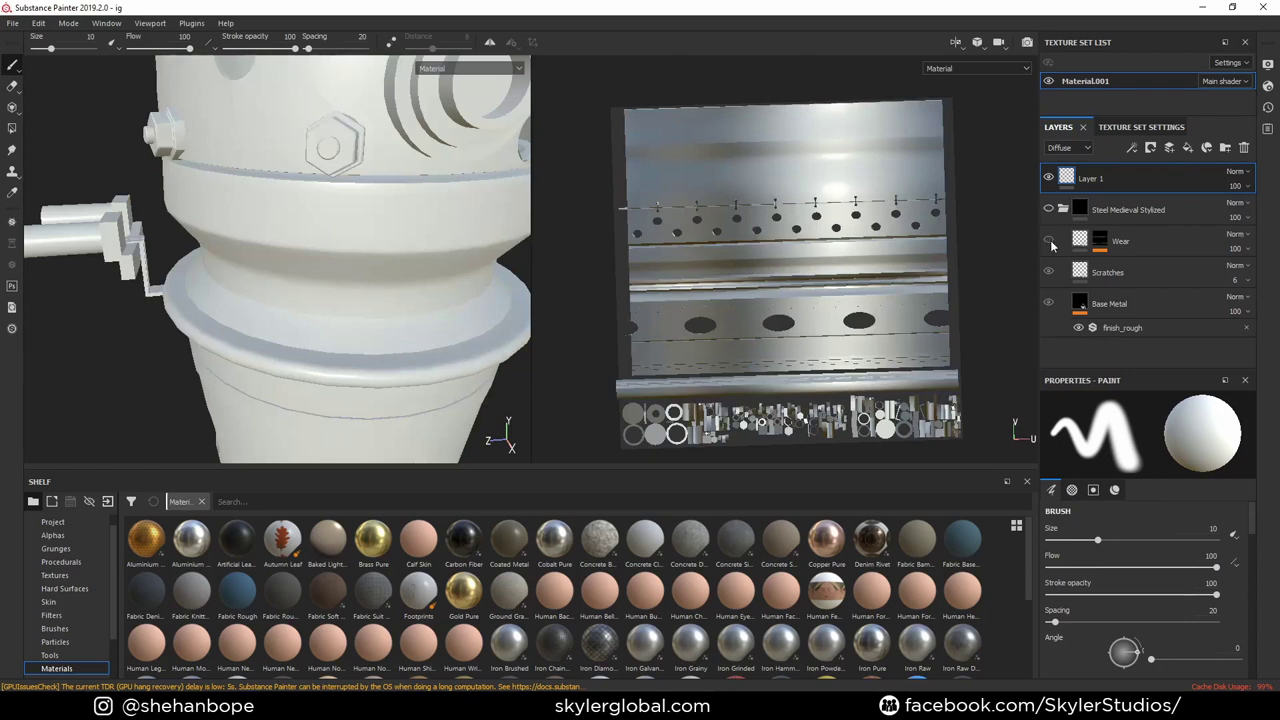
pyautogui.click(1048, 208)
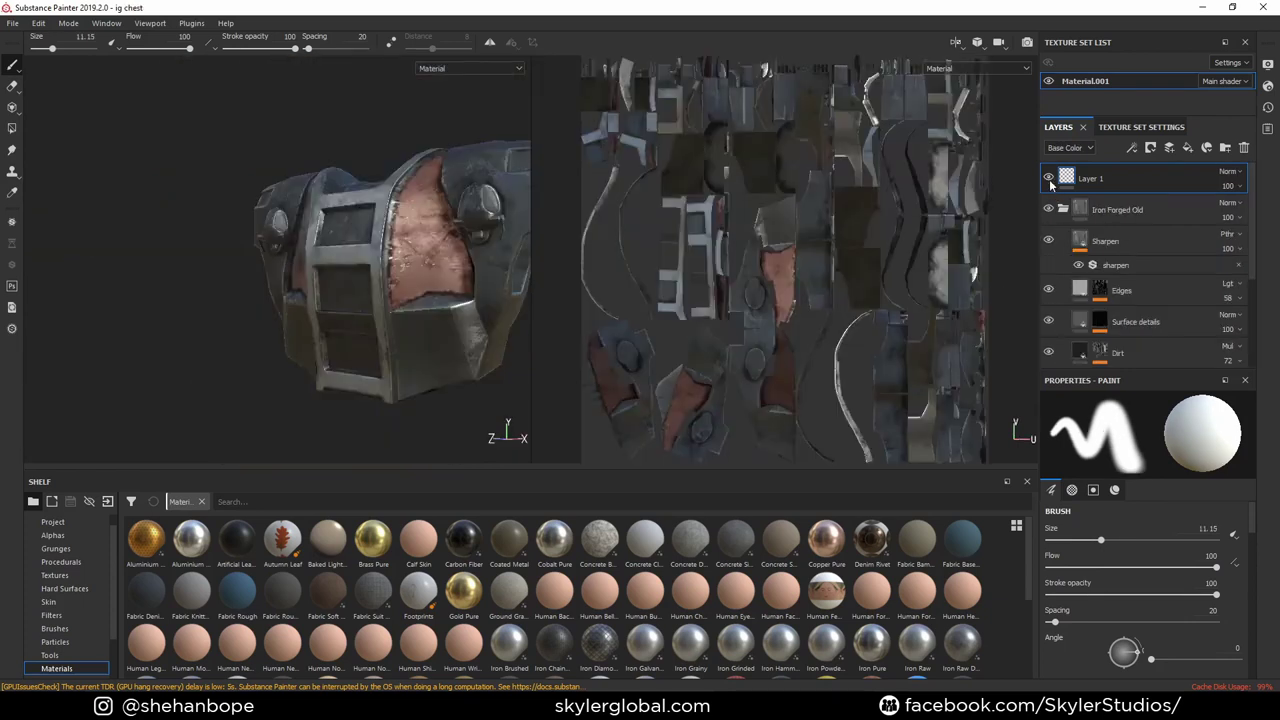
# - Toggle the Base layer of the Iron Forged Old material off and on to compare its effect on the chest
pyautogui.scroll(-3, 1100, 260)
pyautogui.click(1048, 327)
pyautogui.click(1048, 327)
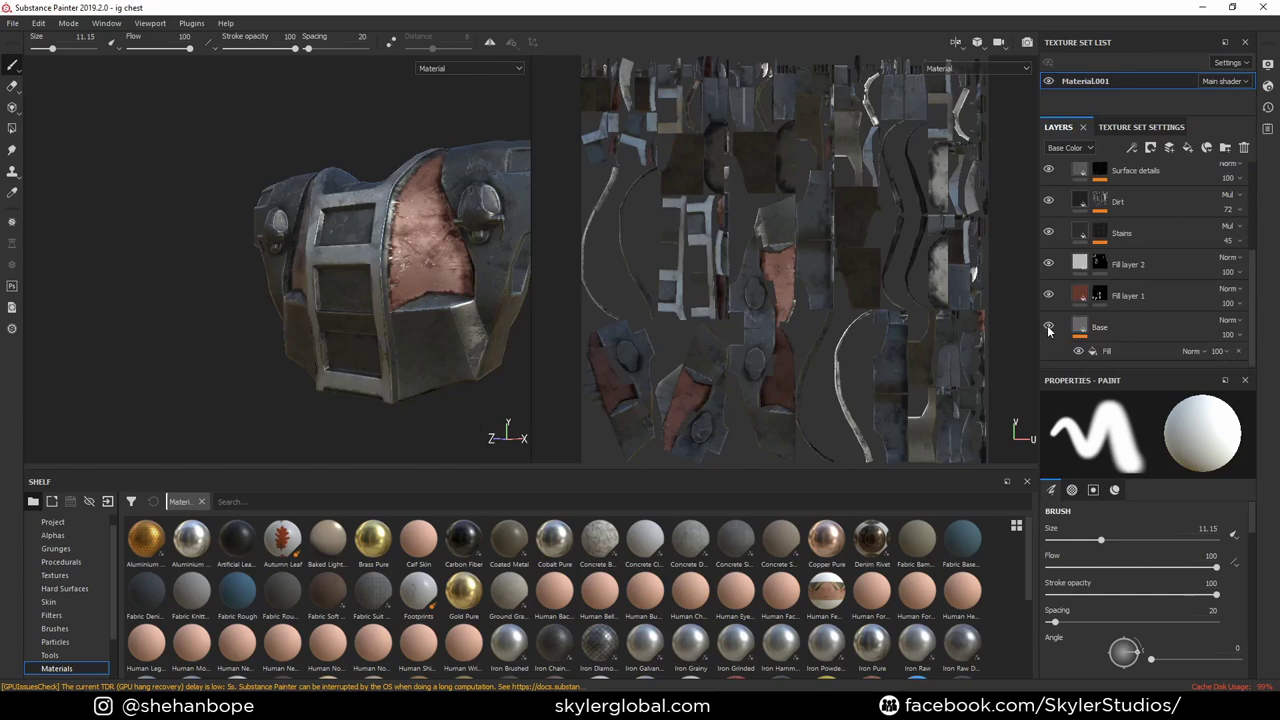
# - Hide the layers of the chest's Iron Forged Old material from Base upwards, including the group itself and Layer 1
pyautogui.click(1048, 327)
pyautogui.click(1048, 327)
pyautogui.click(1048, 327)
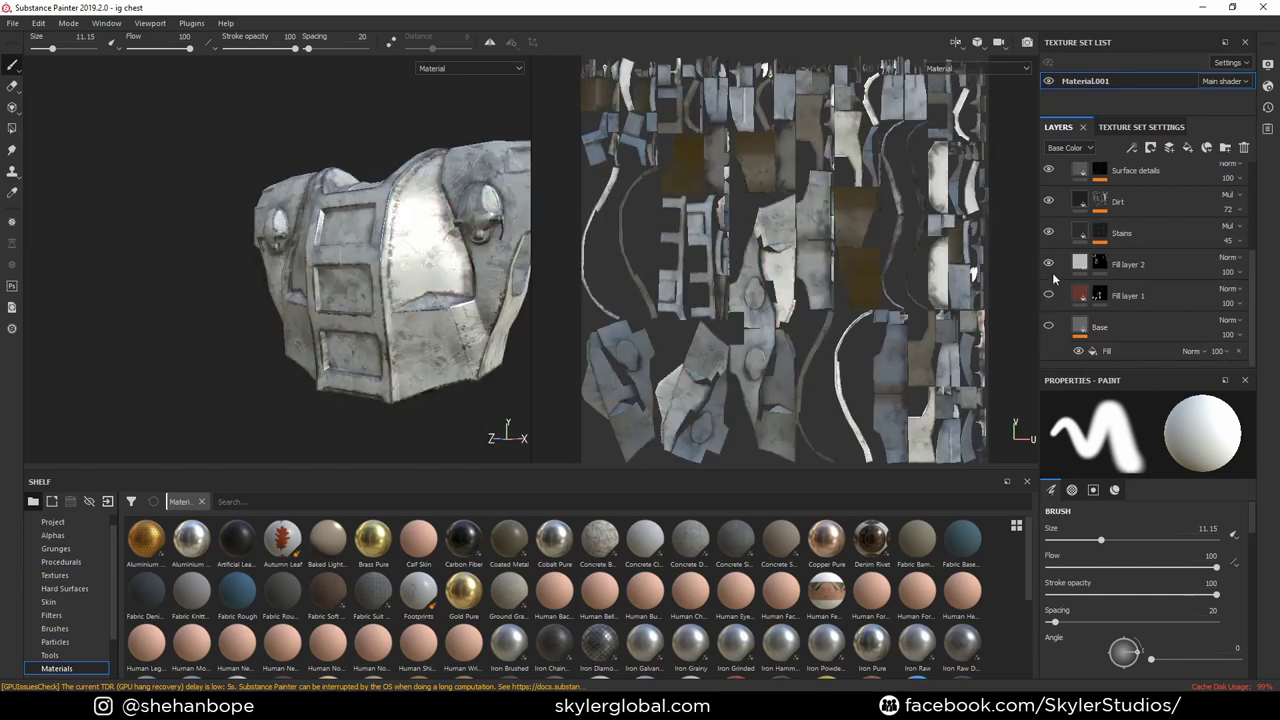
pyautogui.click(1049, 203)
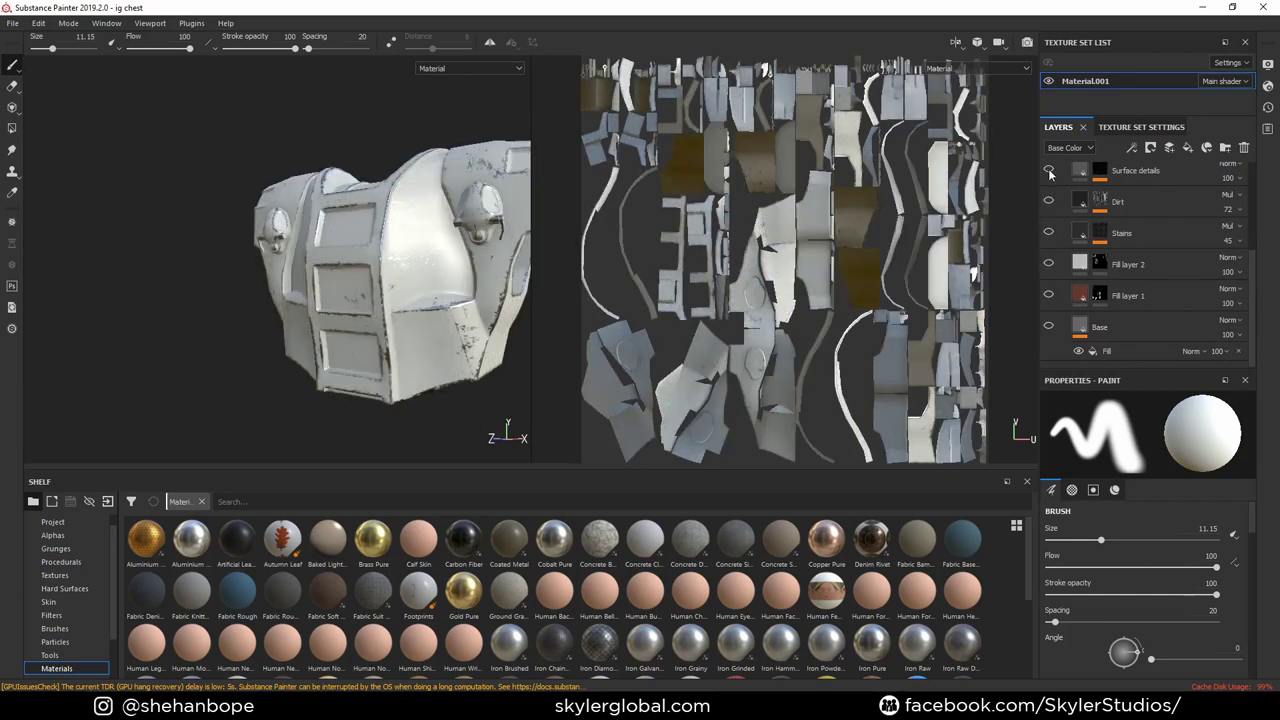
pyautogui.scroll(3, 1050, 180)
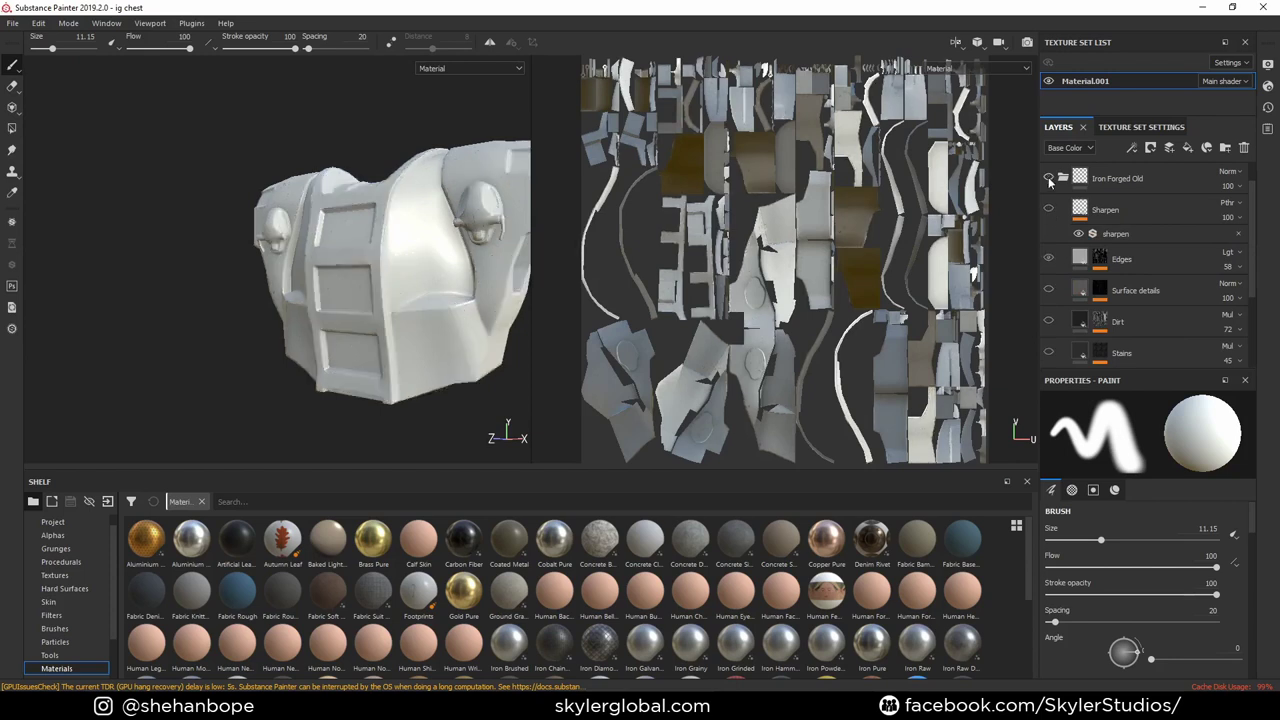
pyautogui.hotkey('ctrl', 'shift', 'l')
# - Show the smart materials in the shelf and try the red Aluminium one on the chest
pyautogui.scroll(-3, 553, 592)
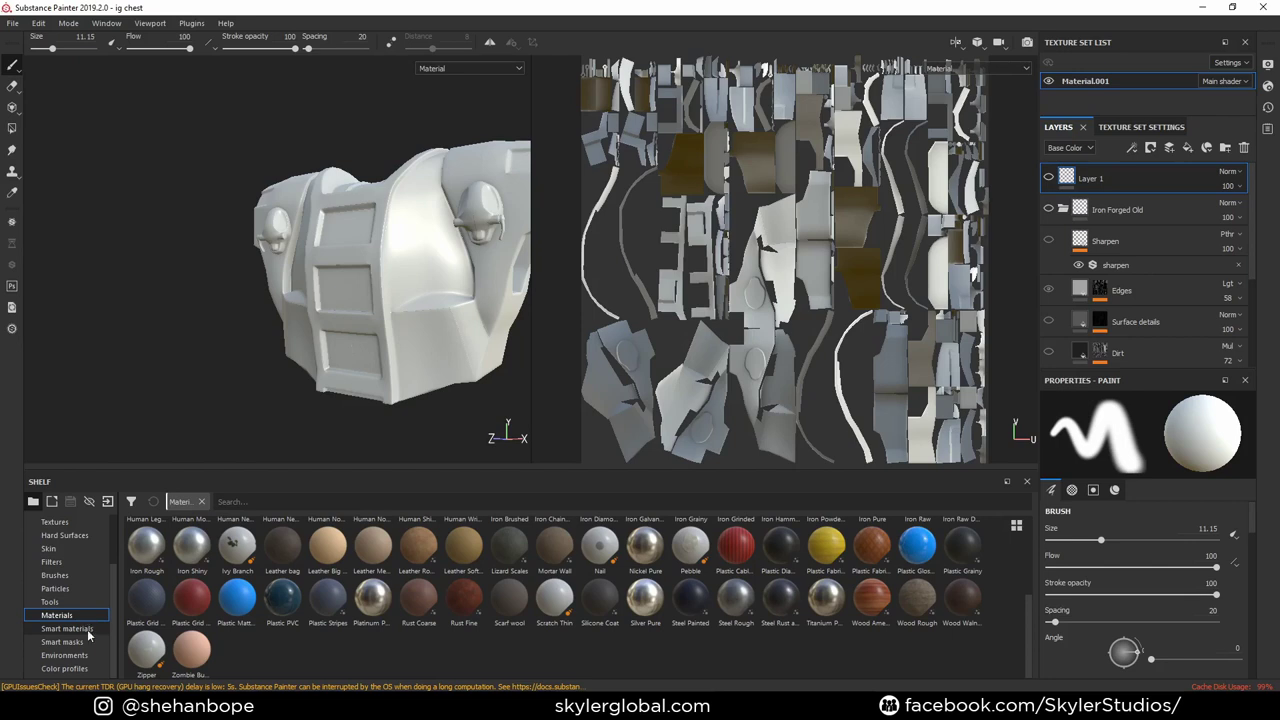
pyautogui.click(87, 629)
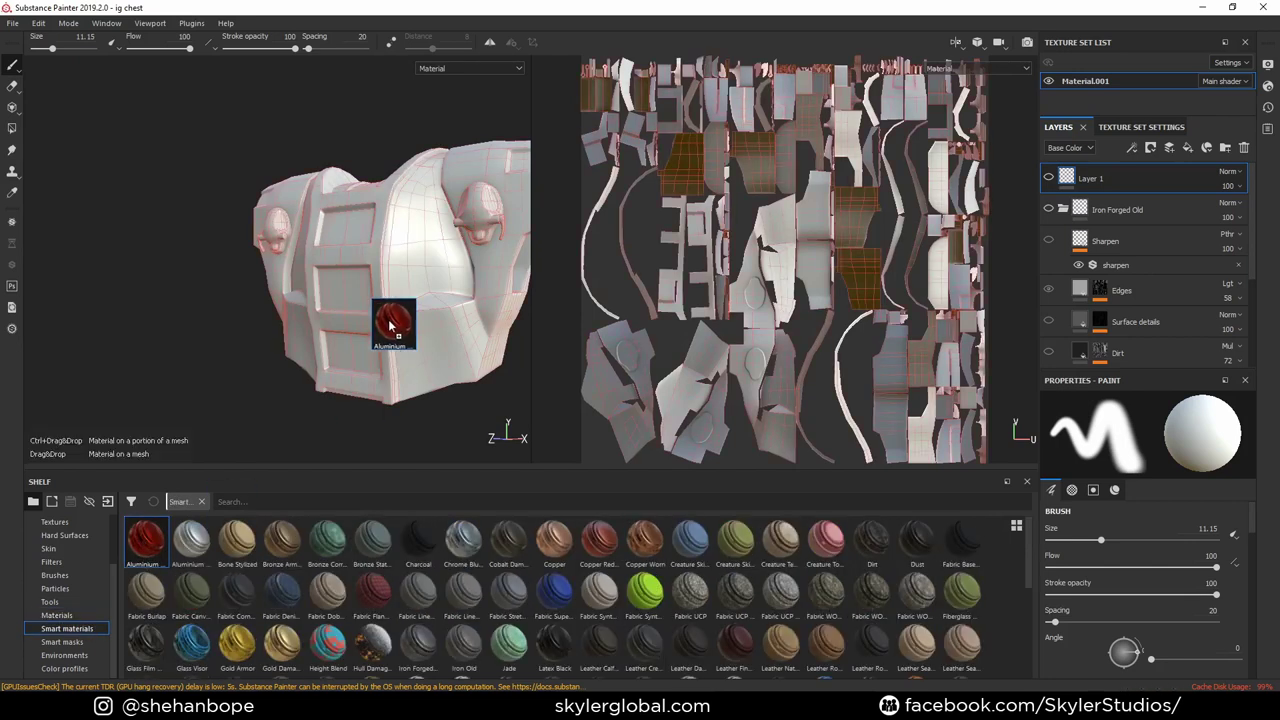
pyautogui.moveTo(392, 322); pyautogui.dragTo(392, 324)
pyautogui.hotkey('ctrl', 'z')
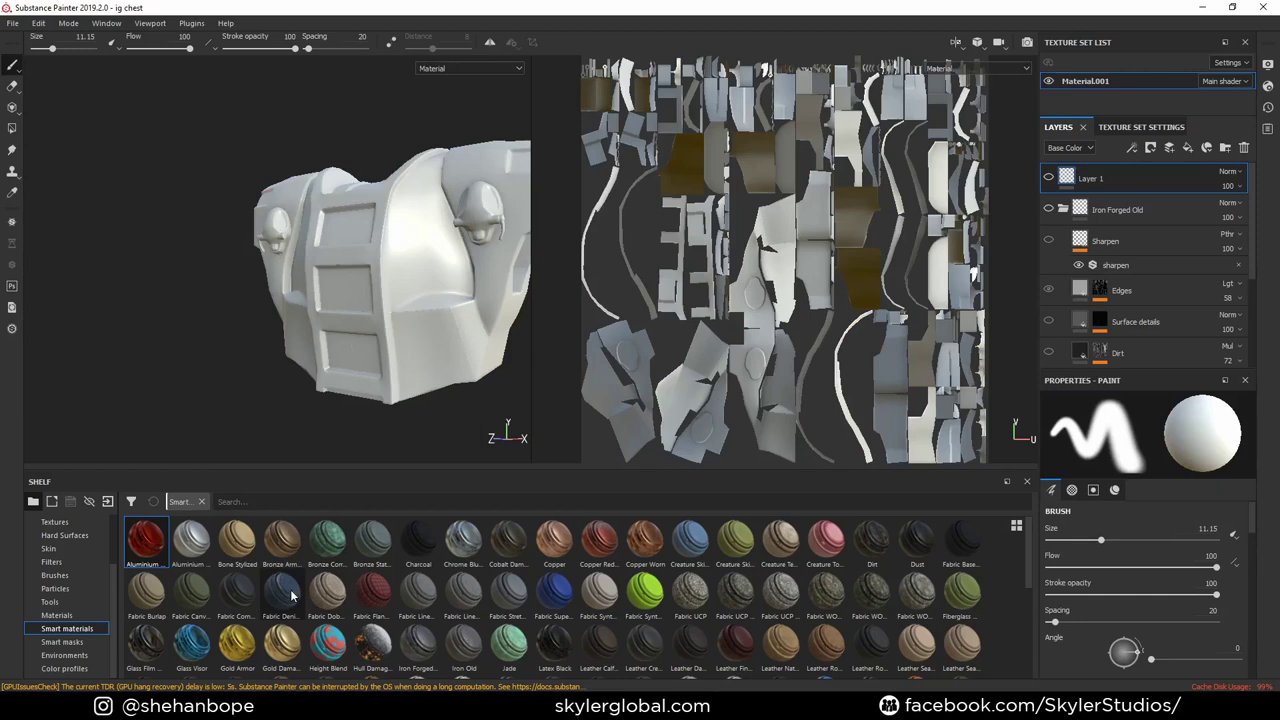
# - Try the Fabric Denim Washed Out smart material on the chest in a wider 3D view and remove it
pyautogui.moveTo(319, 512); pyautogui.dragTo(396, 323)
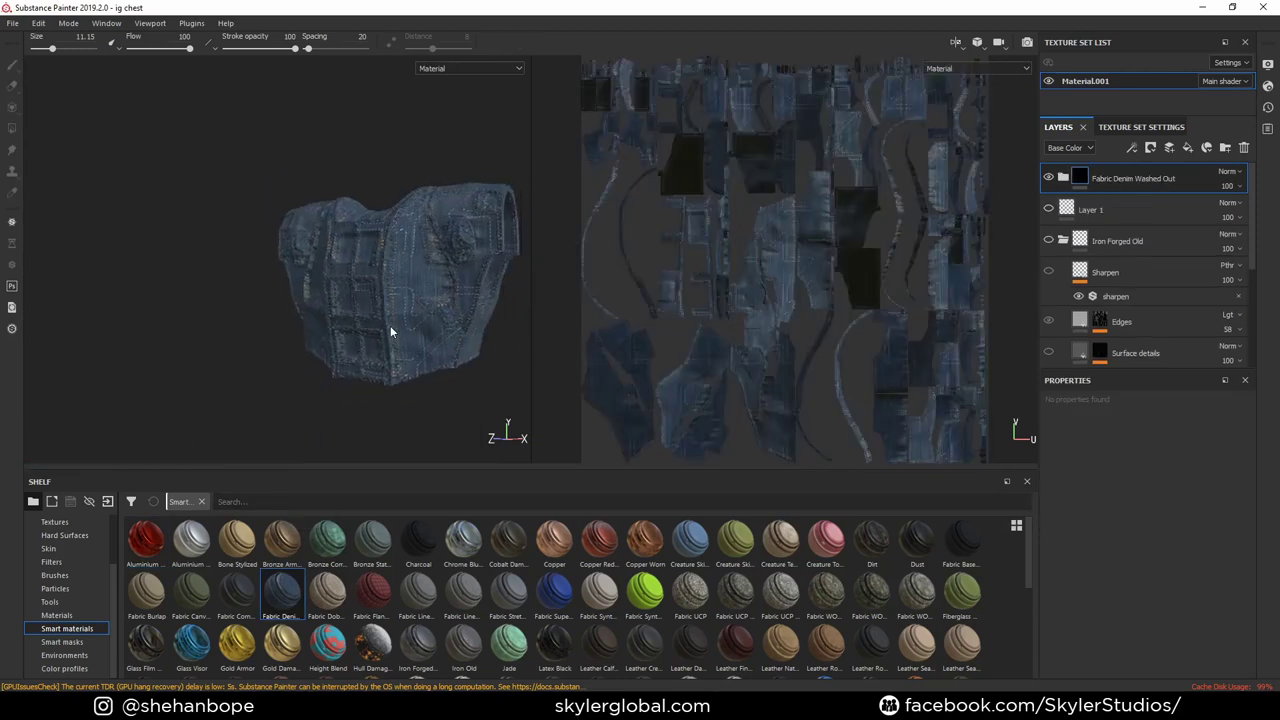
pyautogui.scroll(3, 390, 325)
pyautogui.scroll(-3, 390, 325)
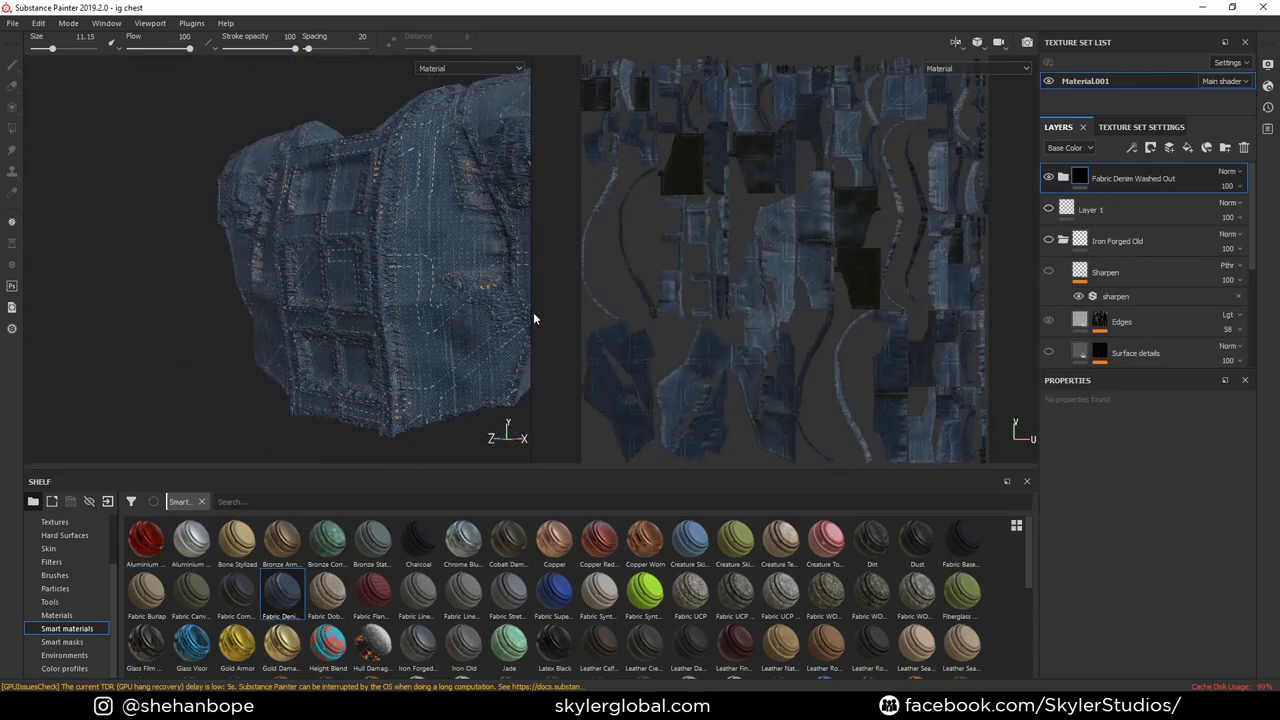
pyautogui.moveTo(532, 318); pyautogui.dragTo(679, 322)
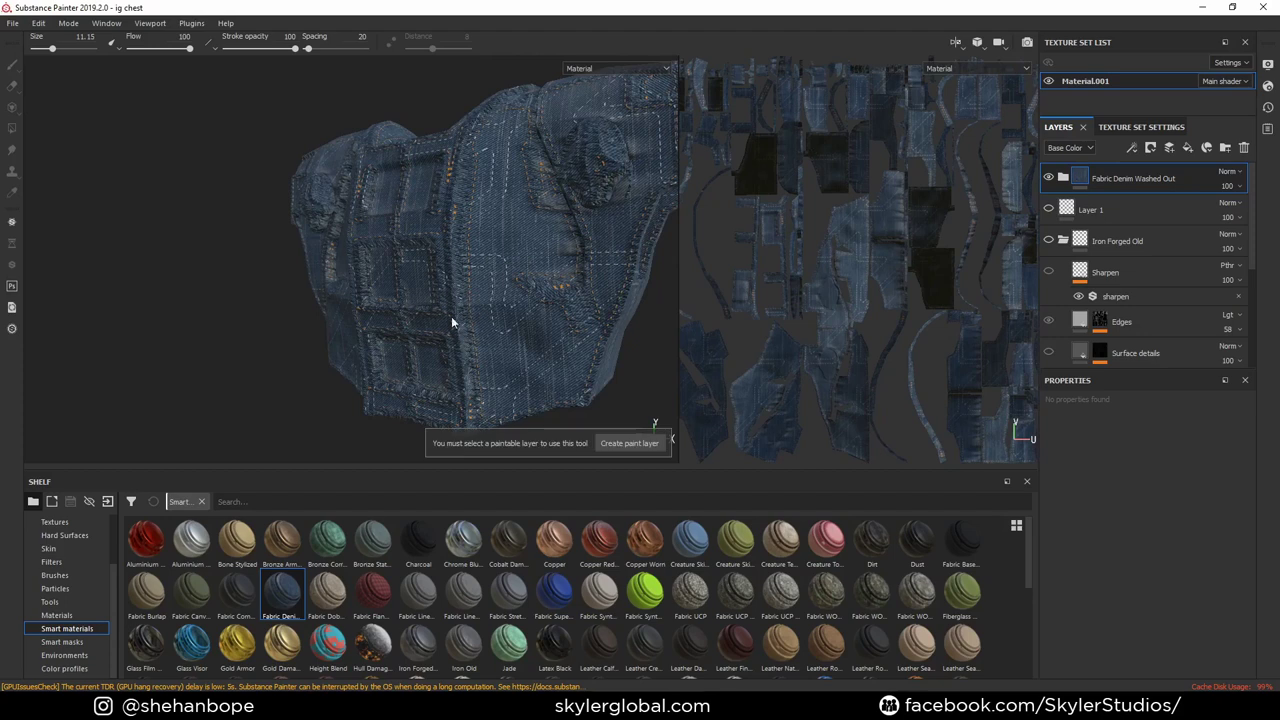
pyautogui.moveTo(451, 316)
pyautogui.keyDown('alt'); pyautogui.mouseDown()
pyautogui.moveTo(557, 314)
pyautogui.moveTo(470, 420)
pyautogui.mouseUp(); pyautogui.keyUp('alt')
pyautogui.press('Delete')
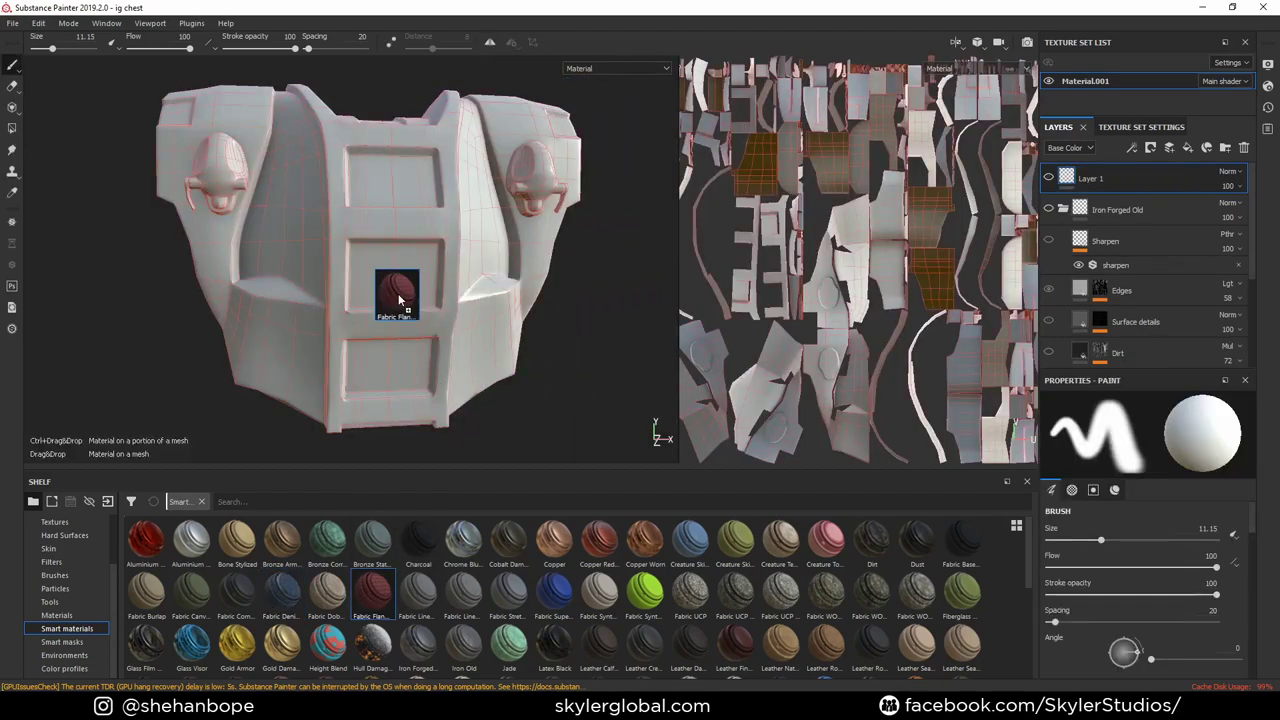
# - Apply the Fabric Flannel Tartan smart material to the whole chest
pyautogui.moveTo(398, 298); pyautogui.dragTo(400, 300)
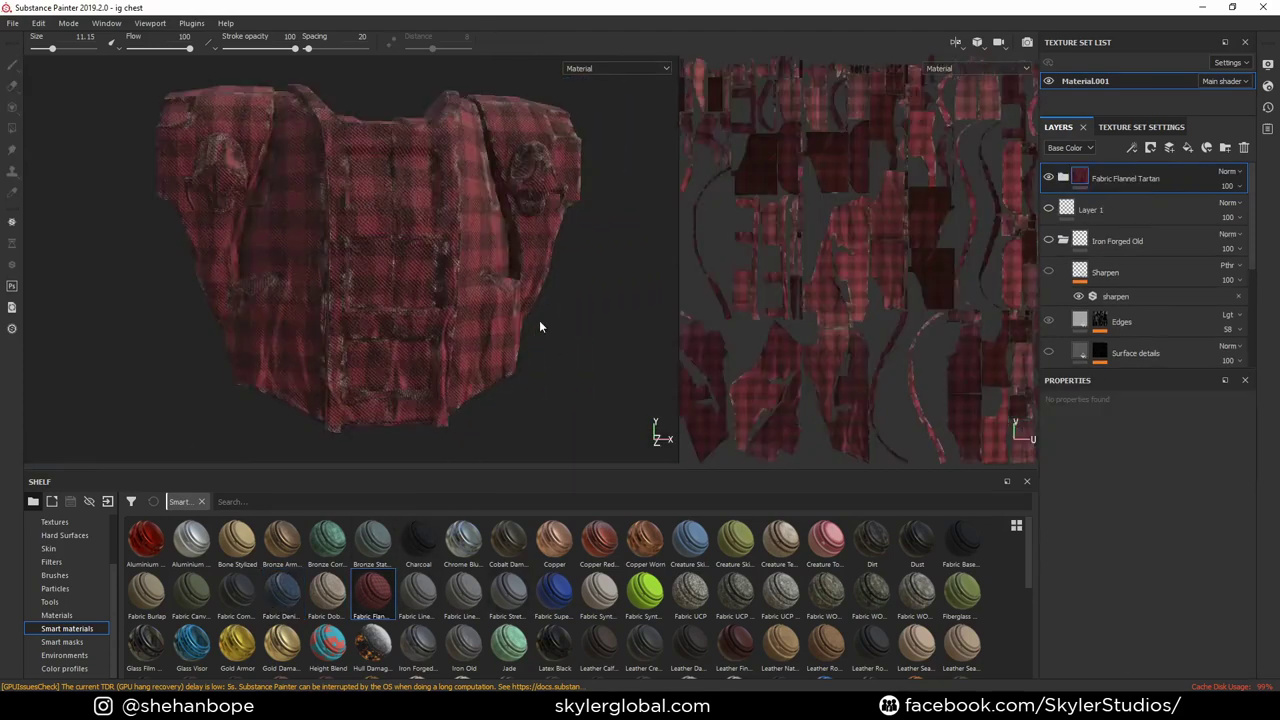
pyautogui.scroll(3, 243, 286)
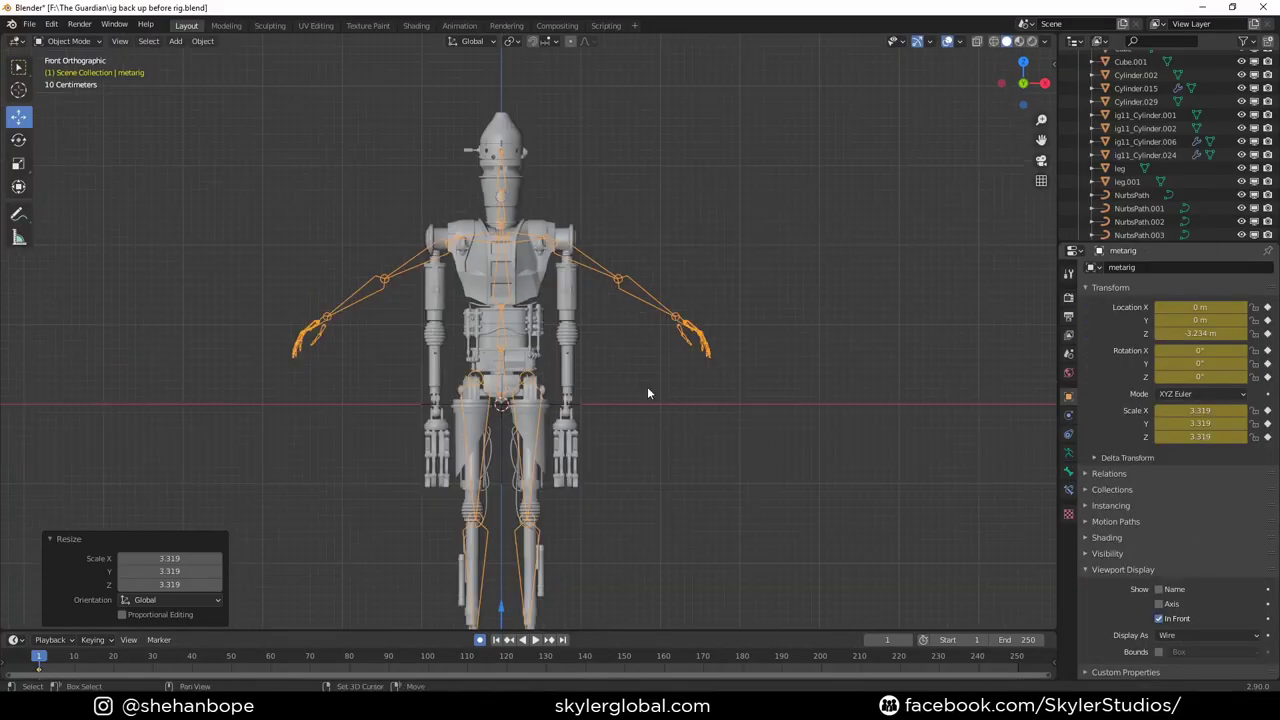
# - In Blender, extrude the metarig's head bone chain up through the droid's head, ending with a bone about 0.29 m long
pyautogui.press('Tab')
pyautogui.press('n')
pyautogui.keyDown('shift'); pyautogui.scroll(-5, 565, 400); pyautogui.keyUp('shift')
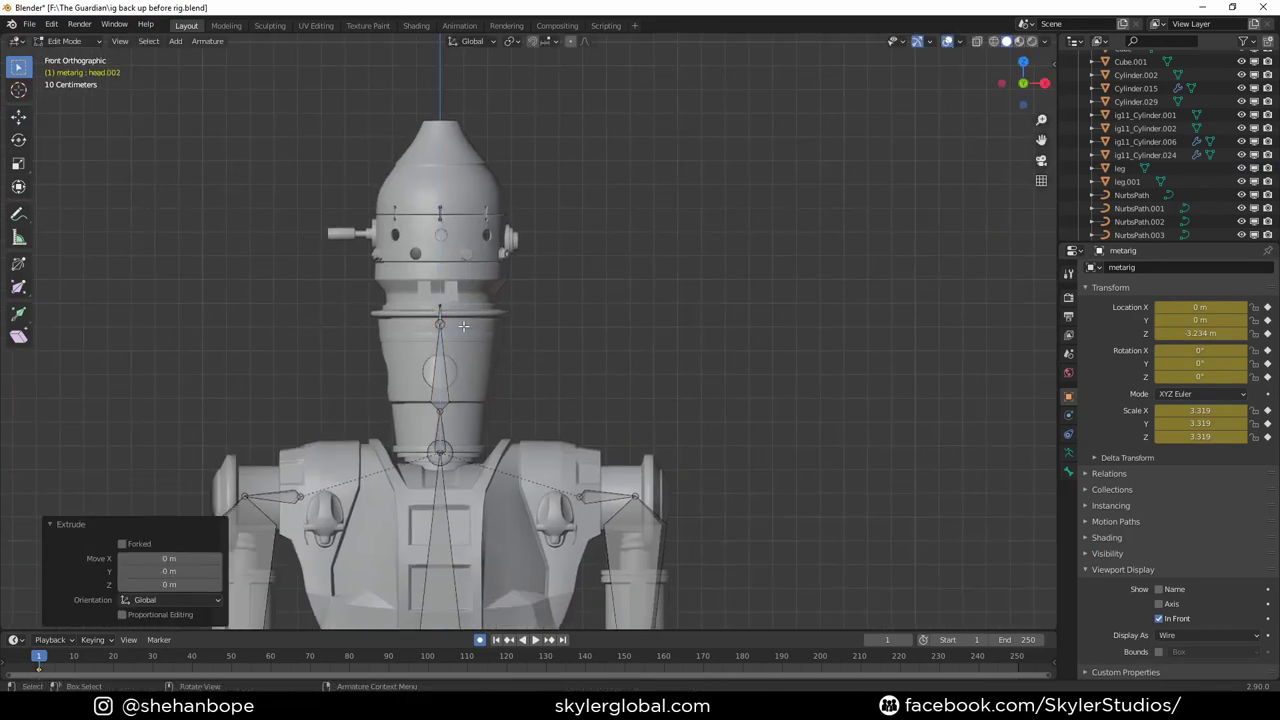
pyautogui.click(471, 157)
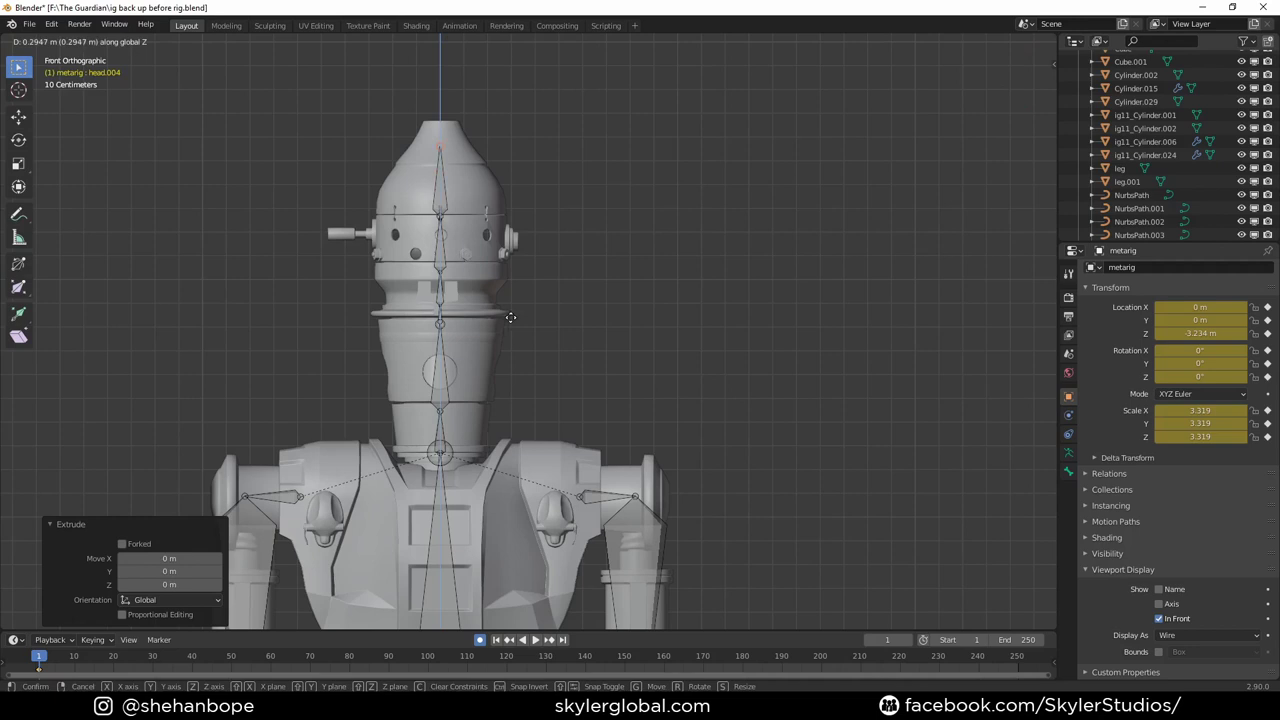
pyautogui.click(510, 317)
# - Place the right hand's finger bones over the fingers, moving the set rotated 180° about Z to the opposing fingers
pyautogui.scroll(-6, 617, 363)
pyautogui.scroll(5, 457, 377)
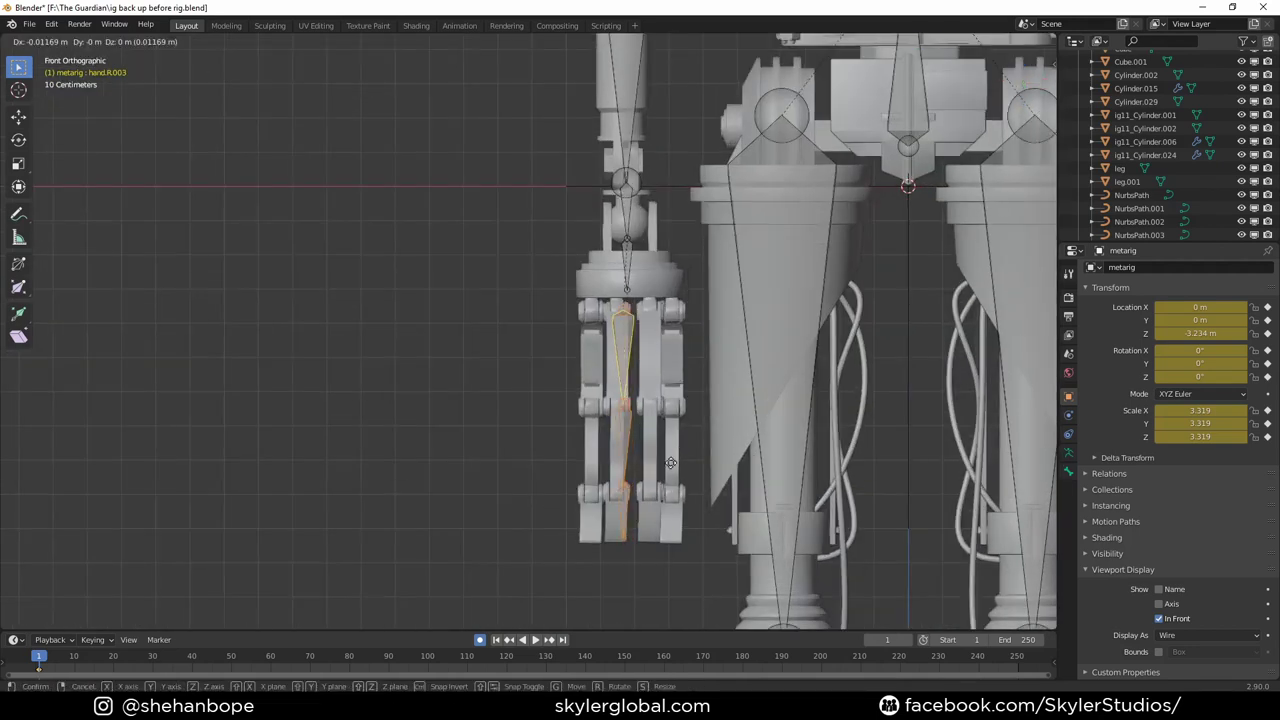
pyautogui.scroll(-4, 686, 466)
pyautogui.press('KP_3')
pyautogui.press('g')
pyautogui.click(606, 420)
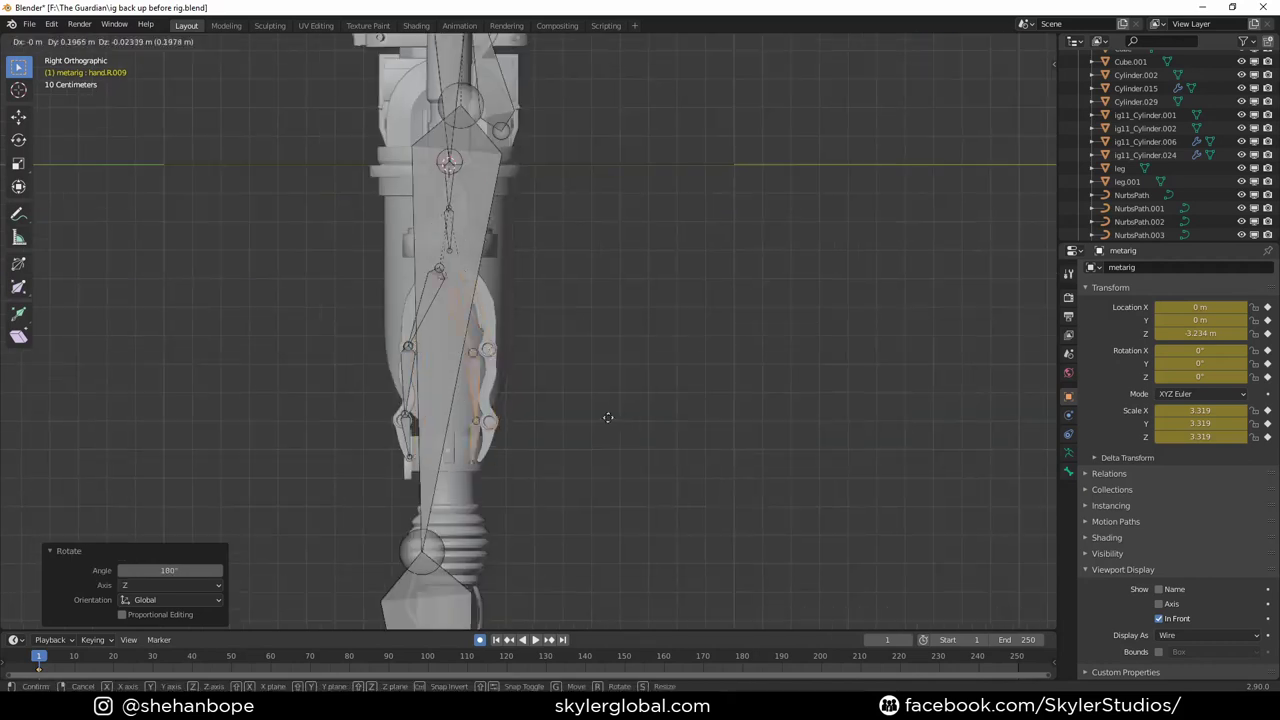
# - Duplicate the right hand's finger bones from the back view and move the copy about -0.234 m along X
pyautogui.press('ctrl+KP_1')
pyautogui.click(602, 427)
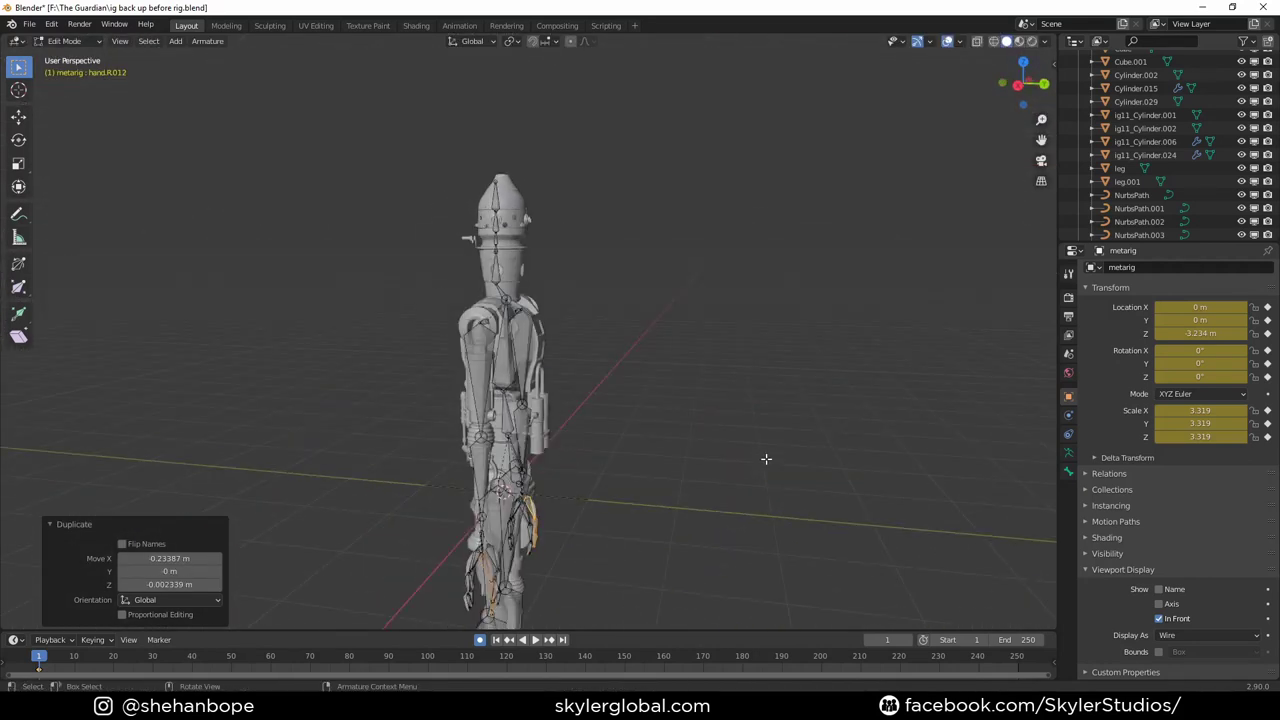
pyautogui.click(598, 442)
# - Examine the metarig's neck and foot bones against the droid mesh, selecting the left heel bone
pyautogui.press('KP_1')
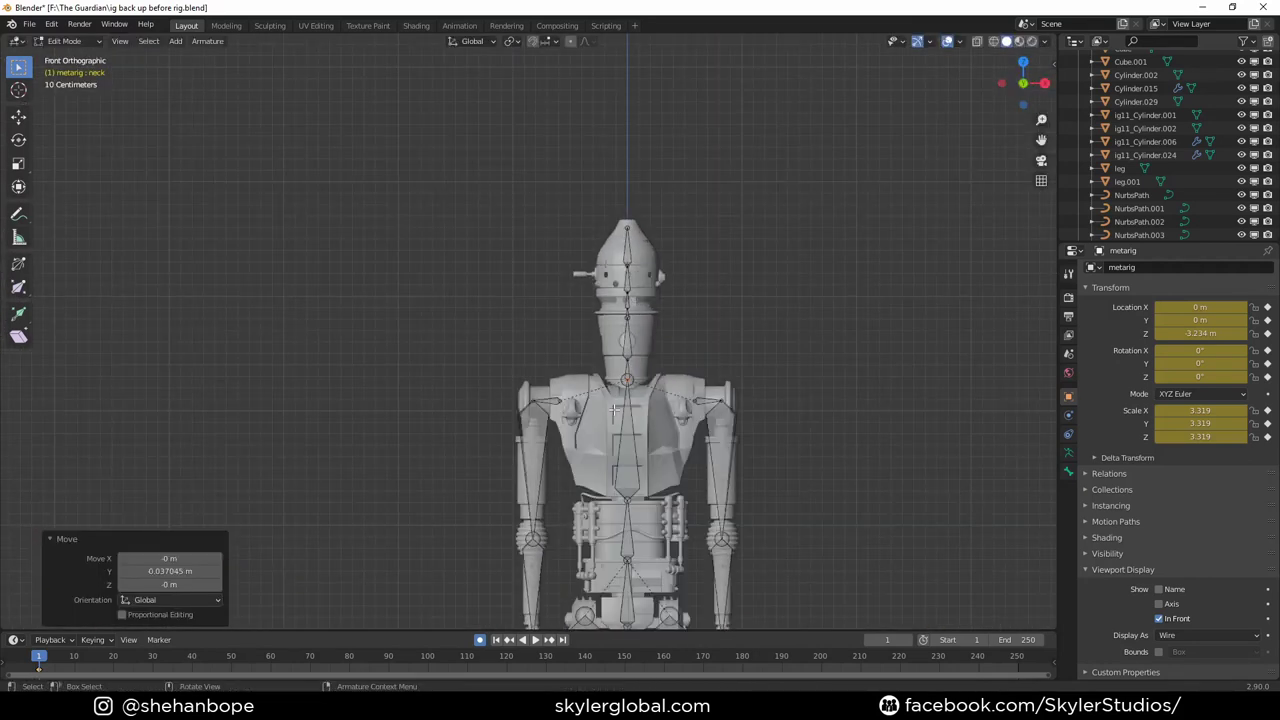
pyautogui.scroll(2, 561, 242)
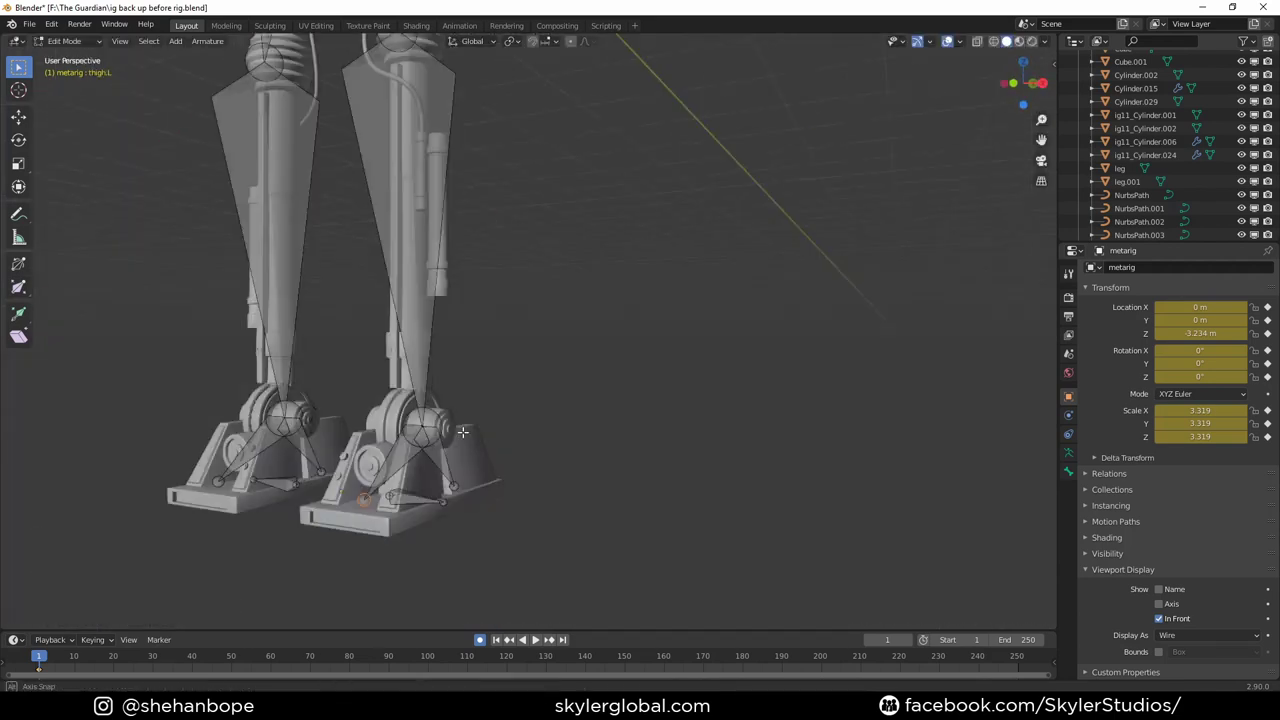
pyautogui.click(427, 483)
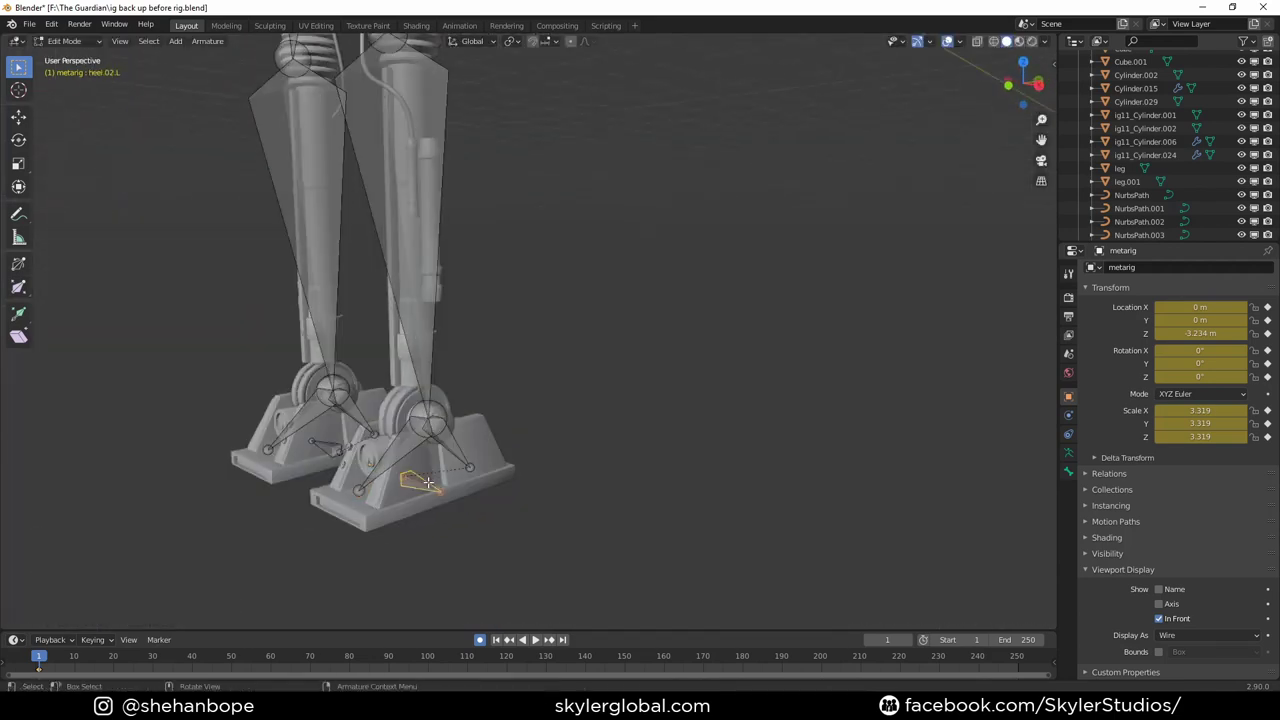
# - Move the metarig's left forearm and hand joints onto the droid's left arm in front view
pyautogui.press('KP_1')
pyautogui.scroll(3, 398, 210)
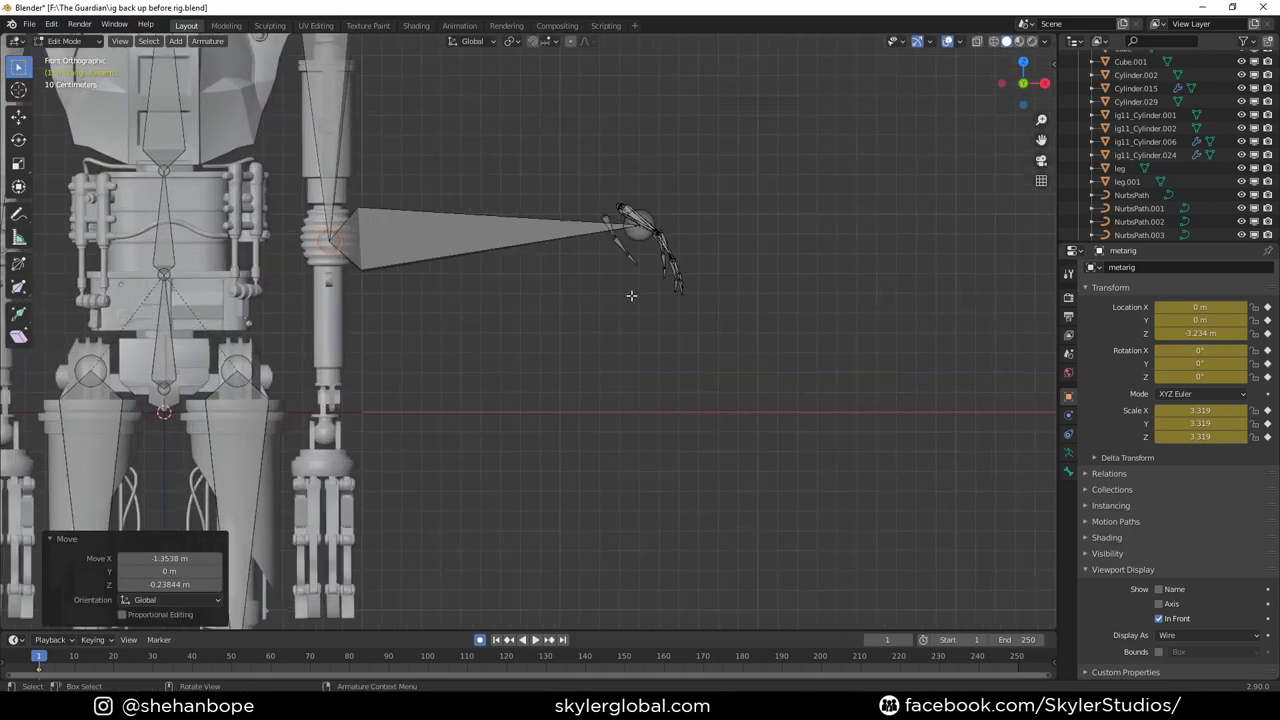
pyautogui.press('g')
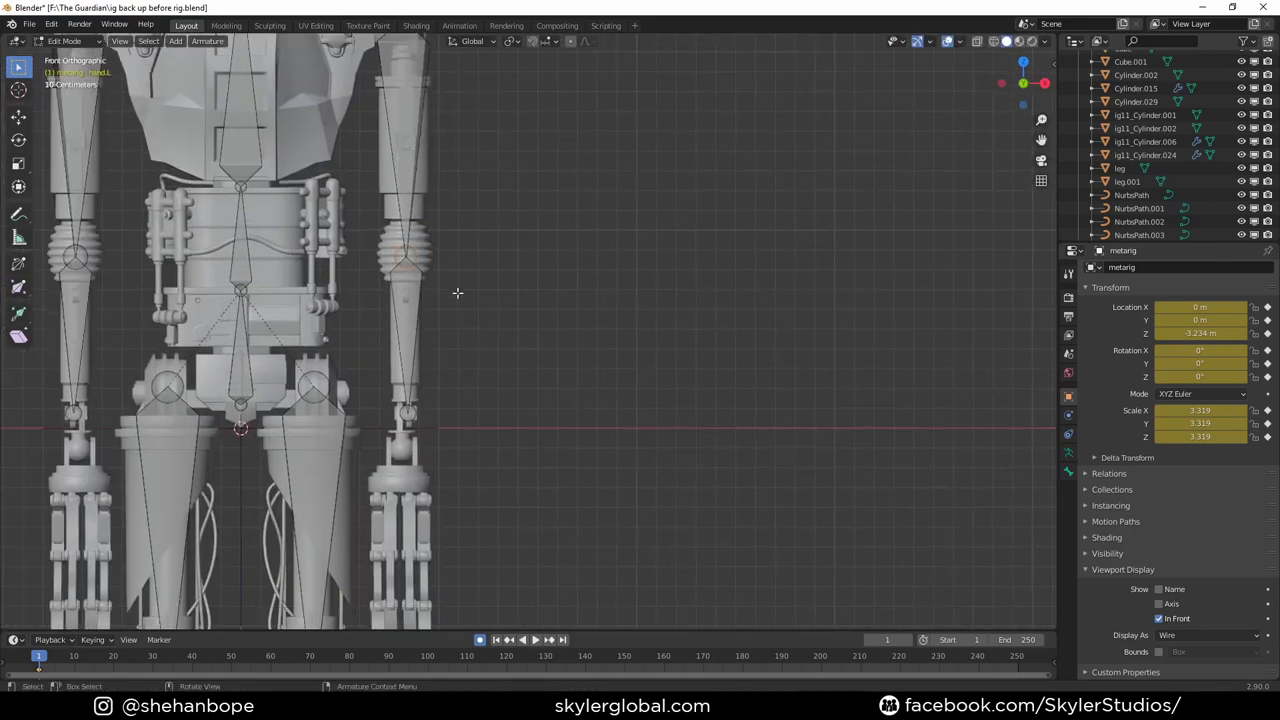
pyautogui.scroll(2, 486, 360)
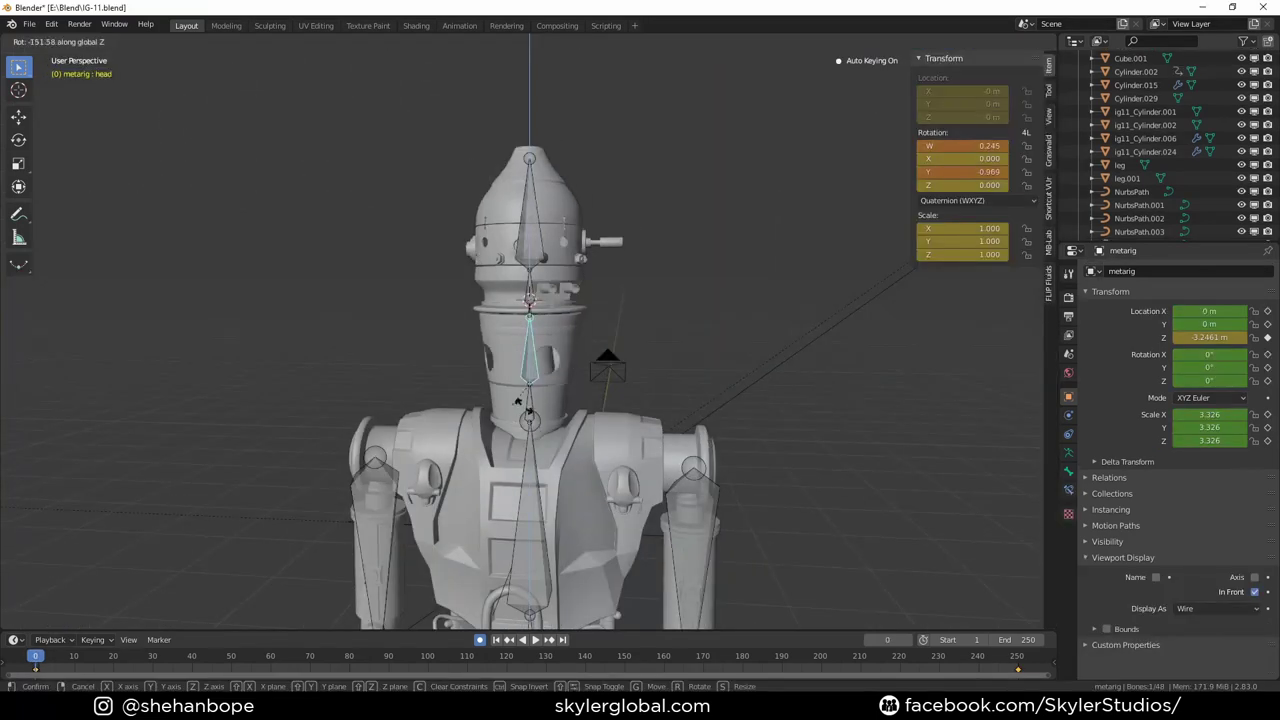
# - Test the head rig by rotating the head bones about global Z and tilting the ring beneath the head
pyautogui.press('Escape')
pyautogui.scroll(2, 535, 341)
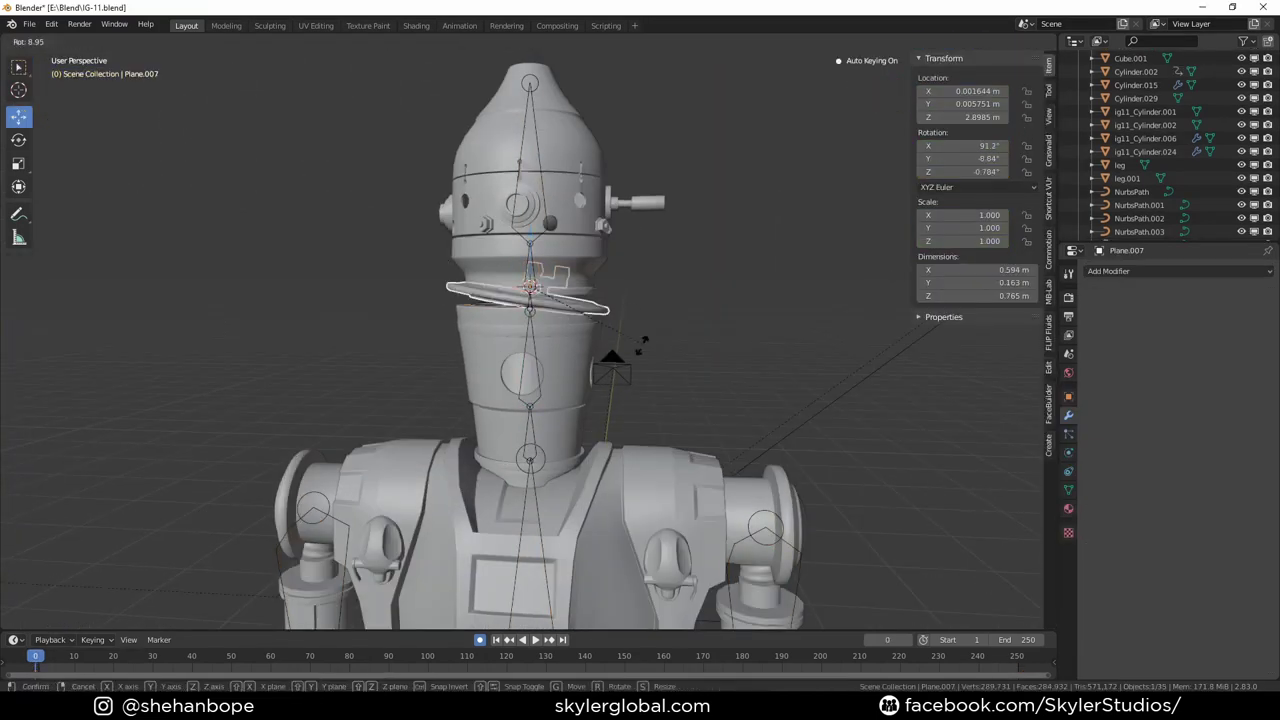
pyautogui.scroll(2, 534, 289)
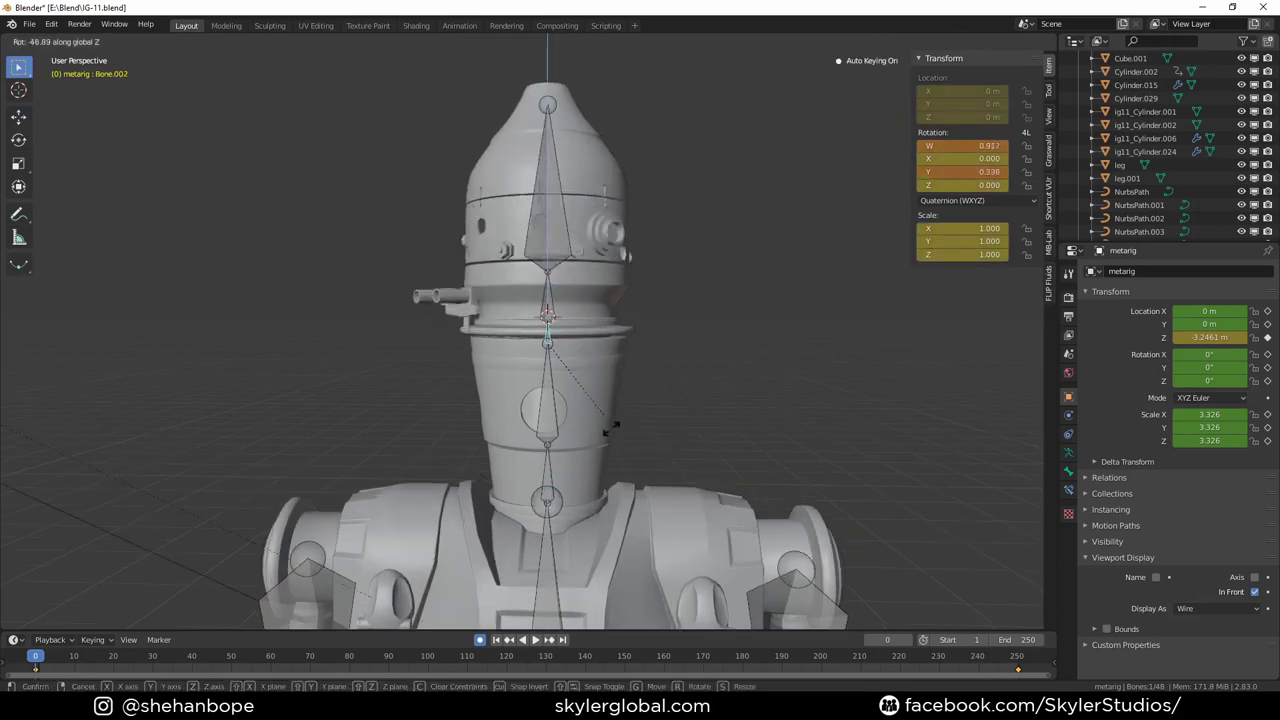
pyautogui.click(722, 330)
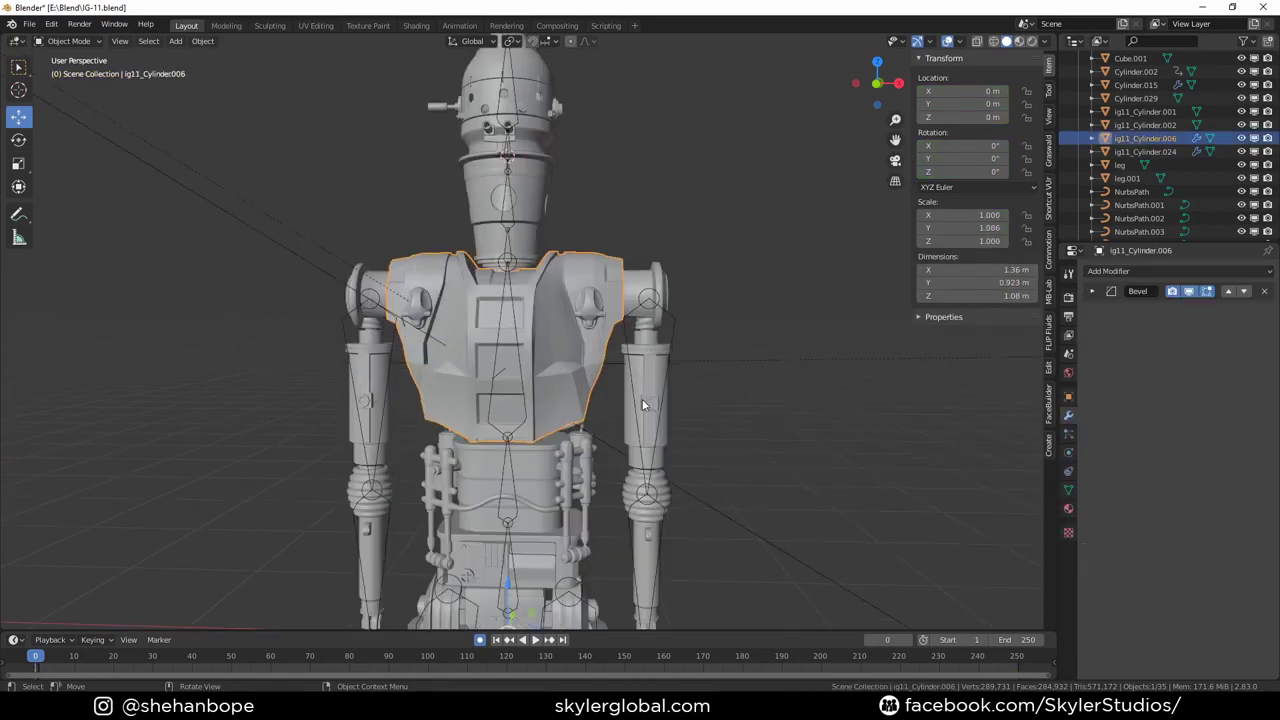
# - Parent the droid's chest mesh to the rig in Object Mode
pyautogui.hotkey('ctrl', 'p')
pyautogui.click(512, 333)
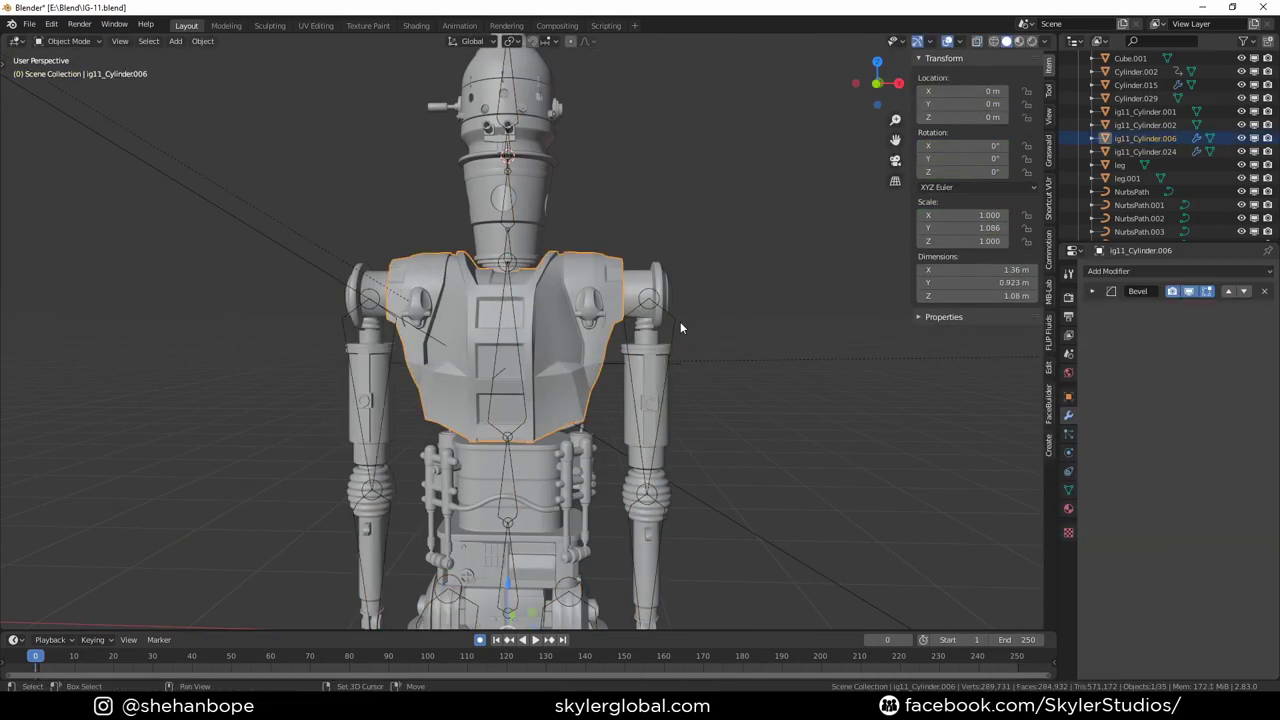
pyautogui.hotkey('ctrl', 'p')
pyautogui.click(680, 321)
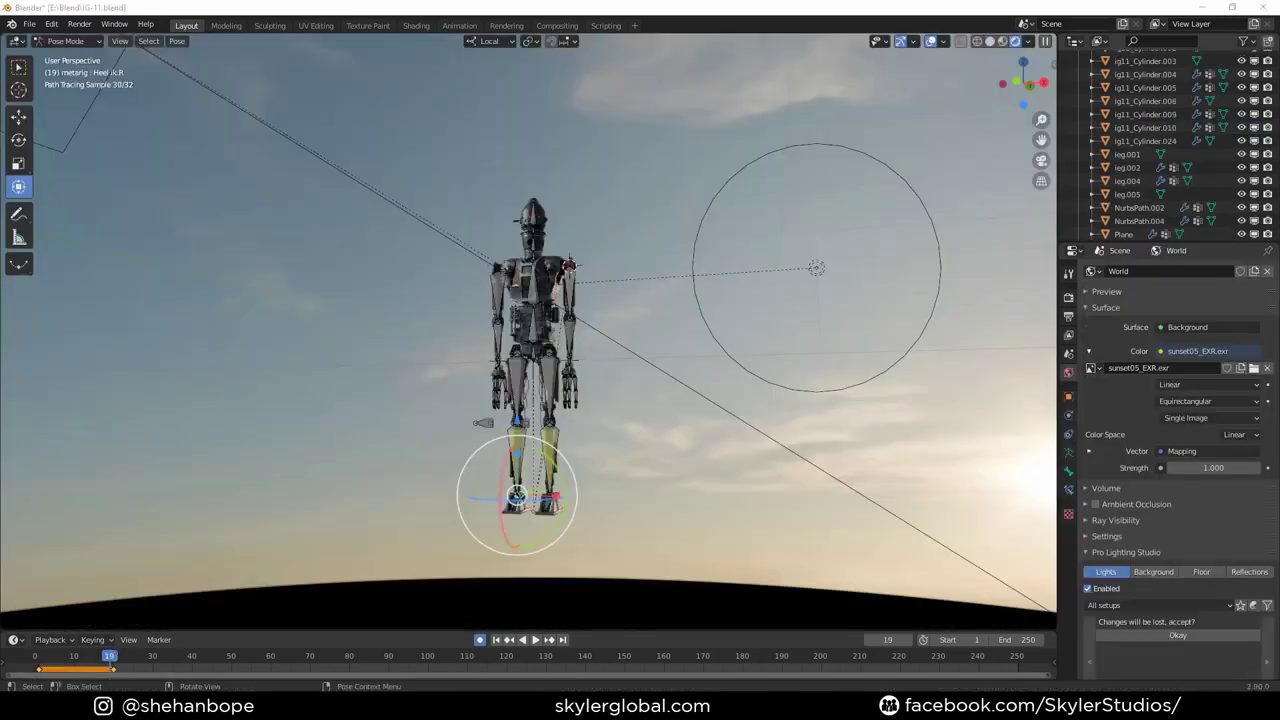
# - Inspect the textured droid in the rendered camera view with the overlays hidden
pyautogui.scroll(5, 572, 472)
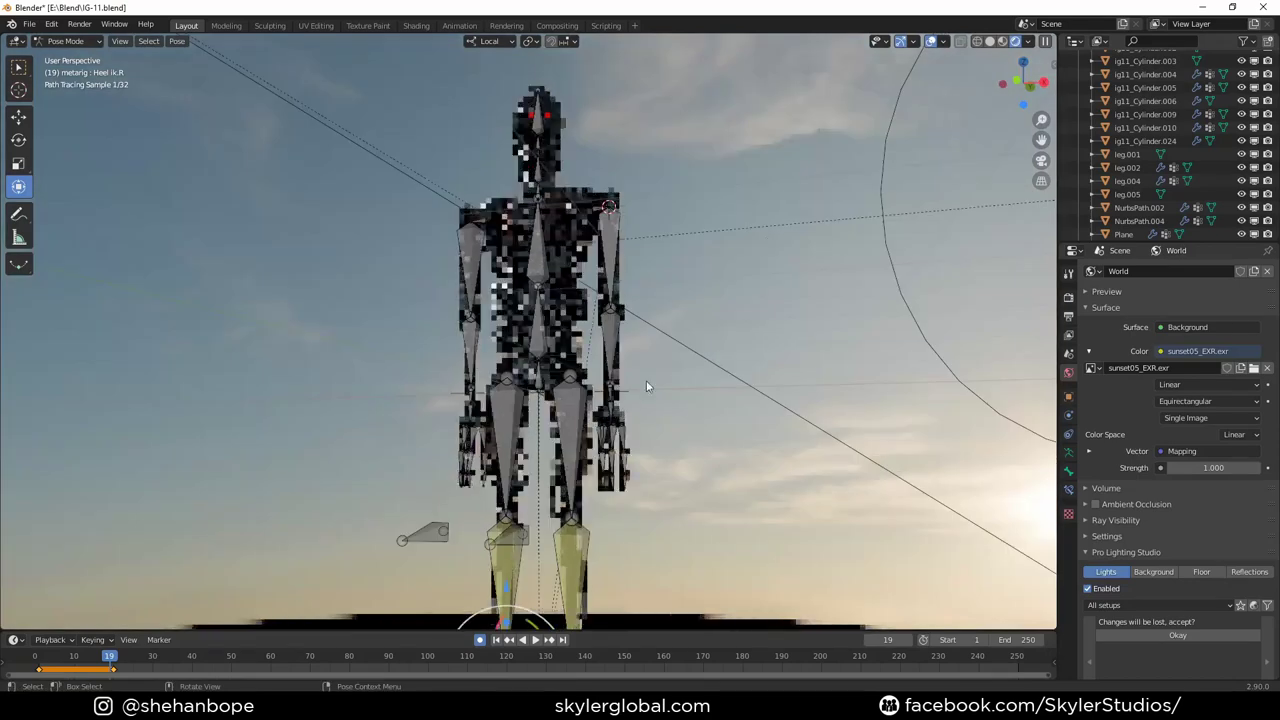
pyautogui.moveTo(880, 92); pyautogui.dragTo(652, 206, button='middle')
pyautogui.press('KP_0')
pyautogui.scroll(5, 691, 163)
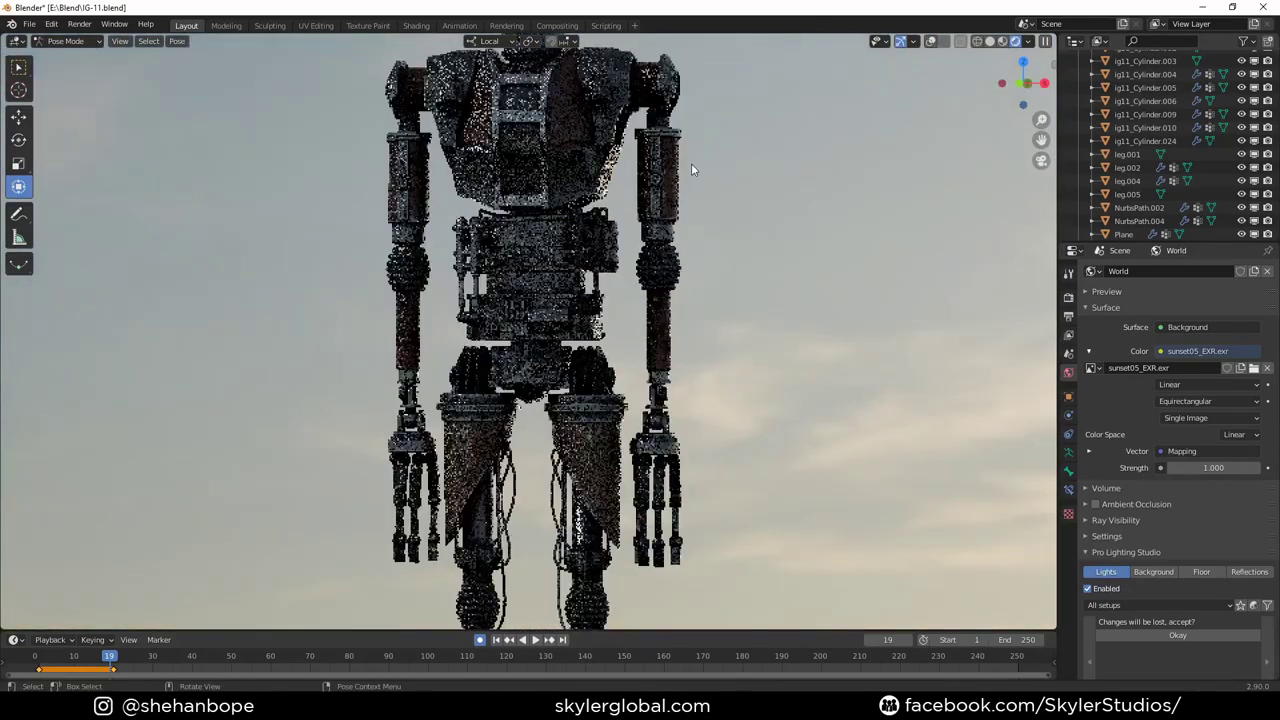
pyautogui.keyDown('shift'); pyautogui.moveTo(691, 163); pyautogui.dragTo(705, 350, button='middle'); pyautogui.keyUp('shift')
pyautogui.scroll(-5, 705, 350)
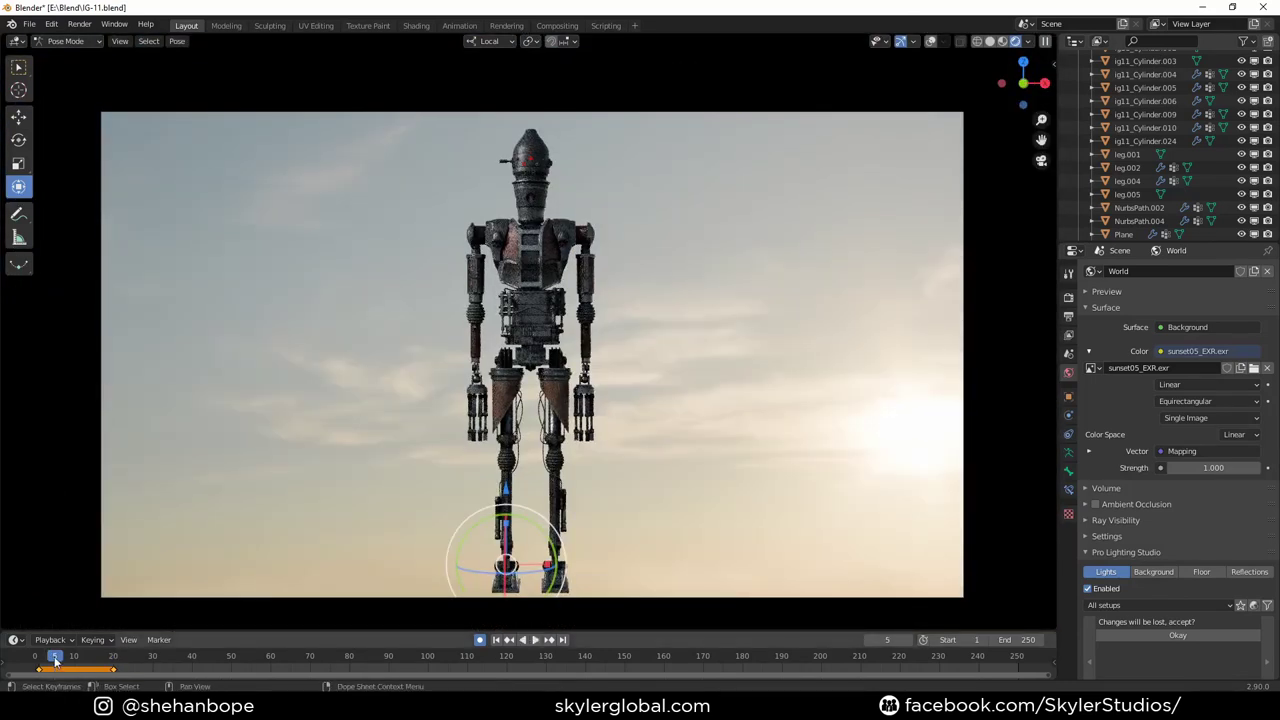
# - Play the camera animation in the Cycles preview, scrub it to frame 134 and return to frame 28
pyautogui.press('space')
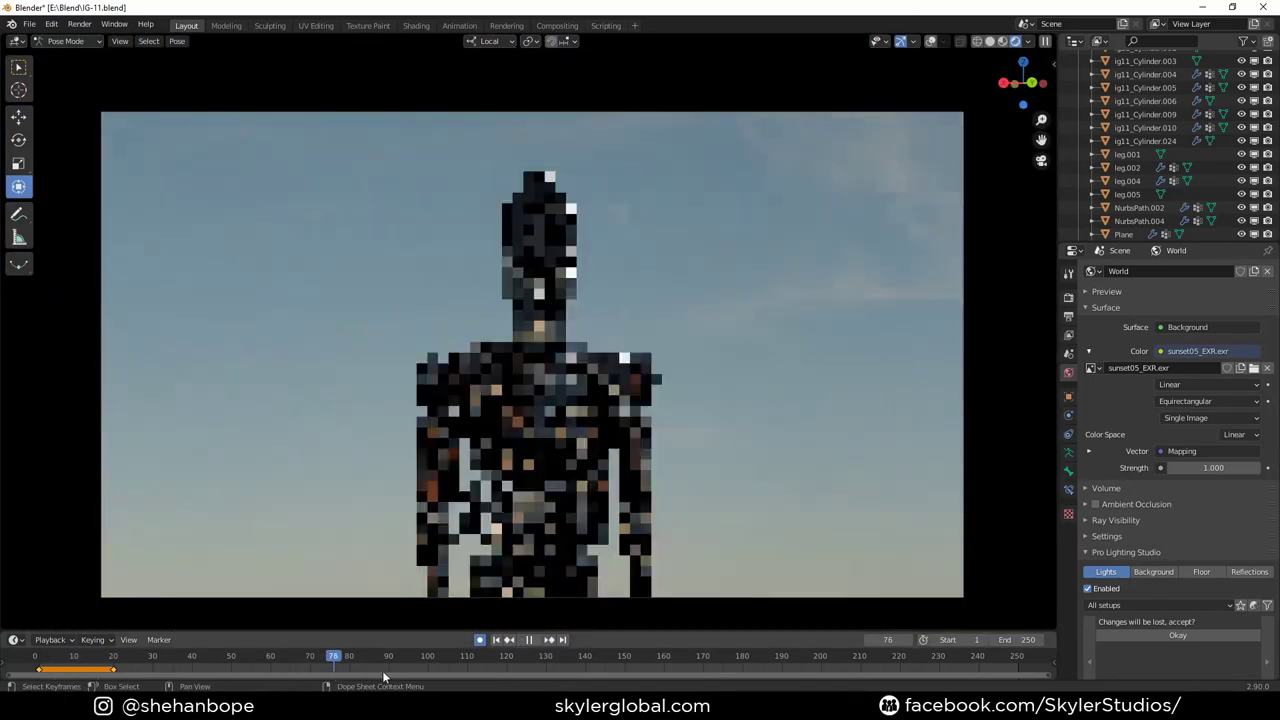
pyautogui.press('space')
pyautogui.moveTo(383, 676); pyautogui.dragTo(561, 672)
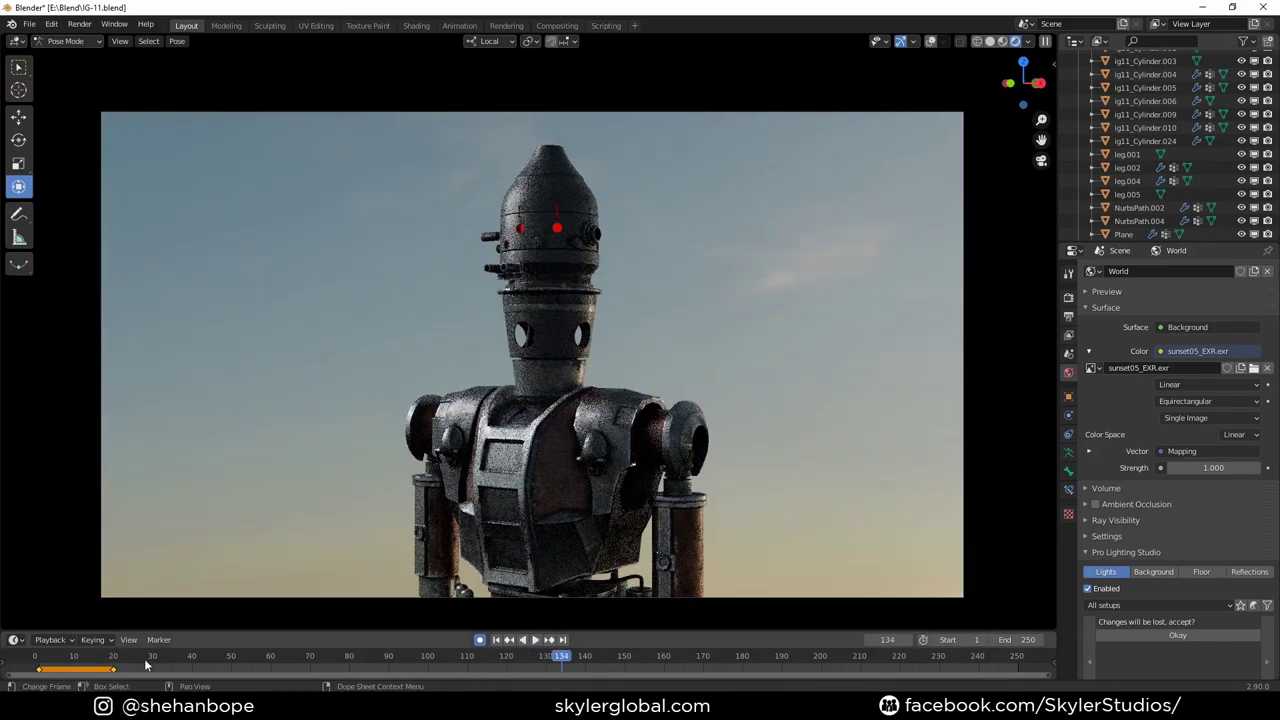
pyautogui.click(145, 665)
# - Switch the render engine to Eevee and play the camera animation
pyautogui.click(1068, 297)
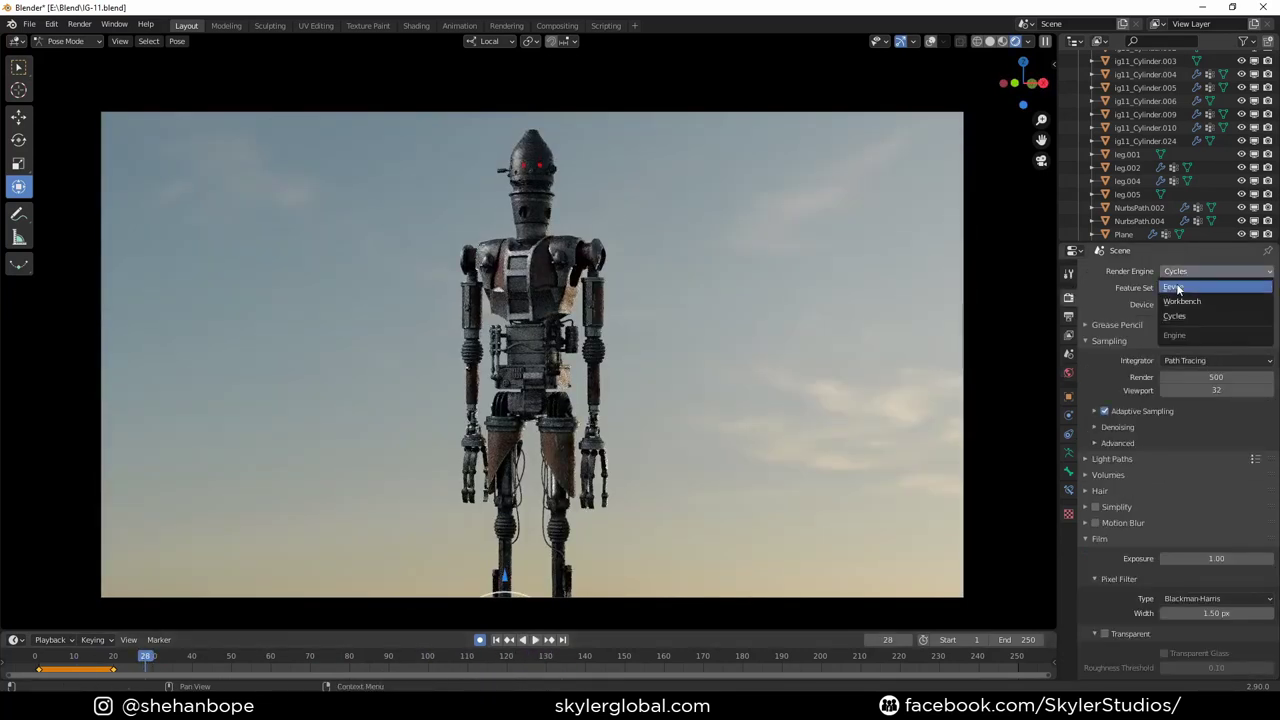
pyautogui.click(1176, 288)
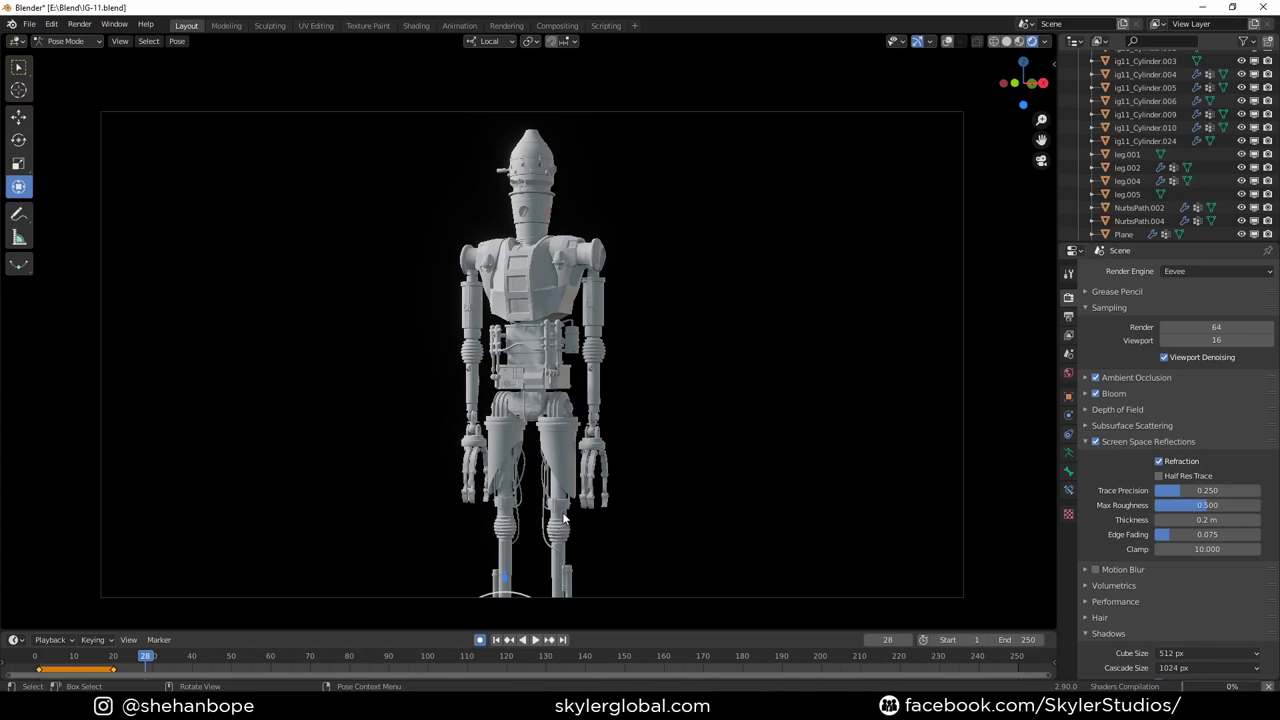
pyautogui.press('space')
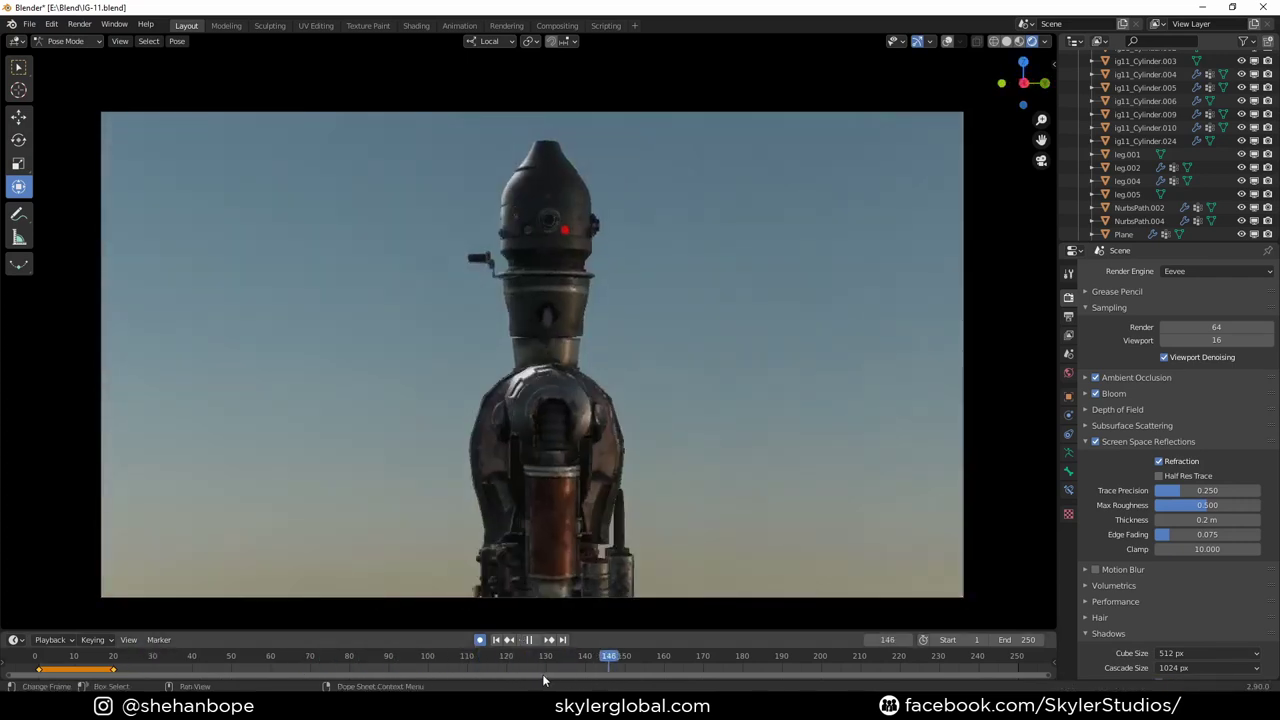
# - Scrub the camera animation to frame 239 and switch the render engine back to Cycles
pyautogui.moveTo(543, 680); pyautogui.dragTo(975, 662)
pyautogui.press('space')
pyautogui.press('space')
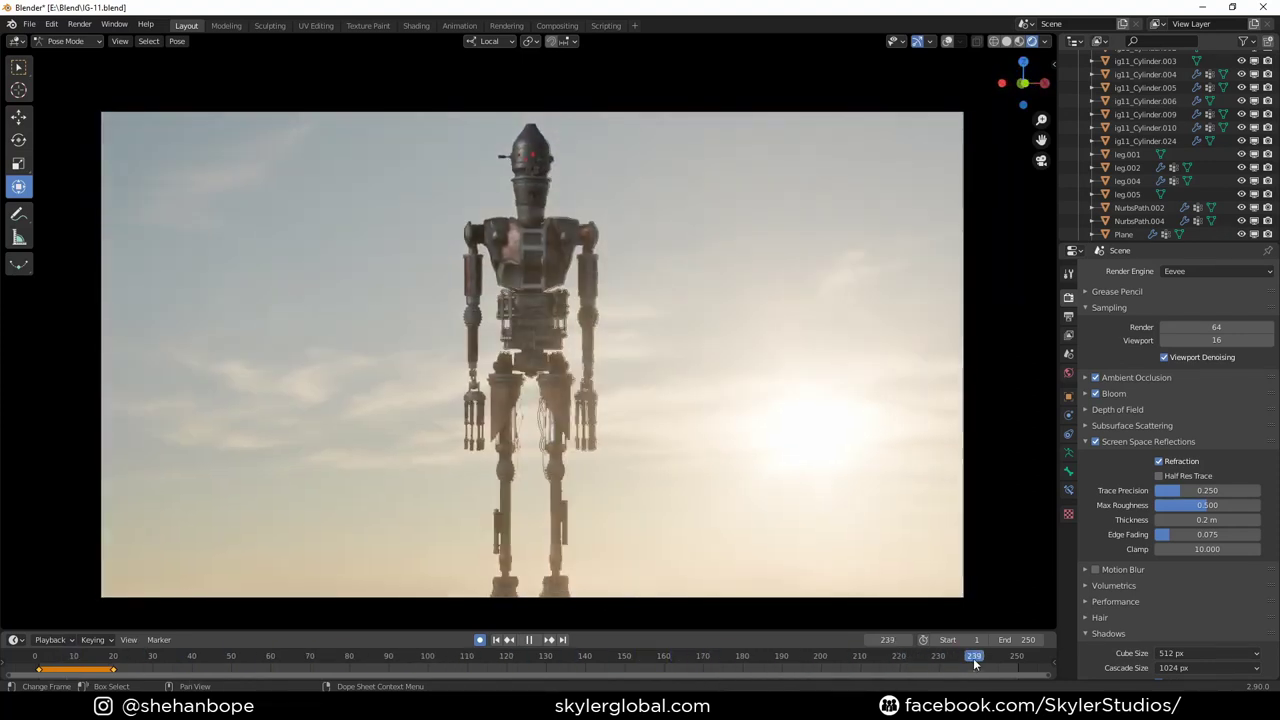
pyautogui.click(1200, 316)
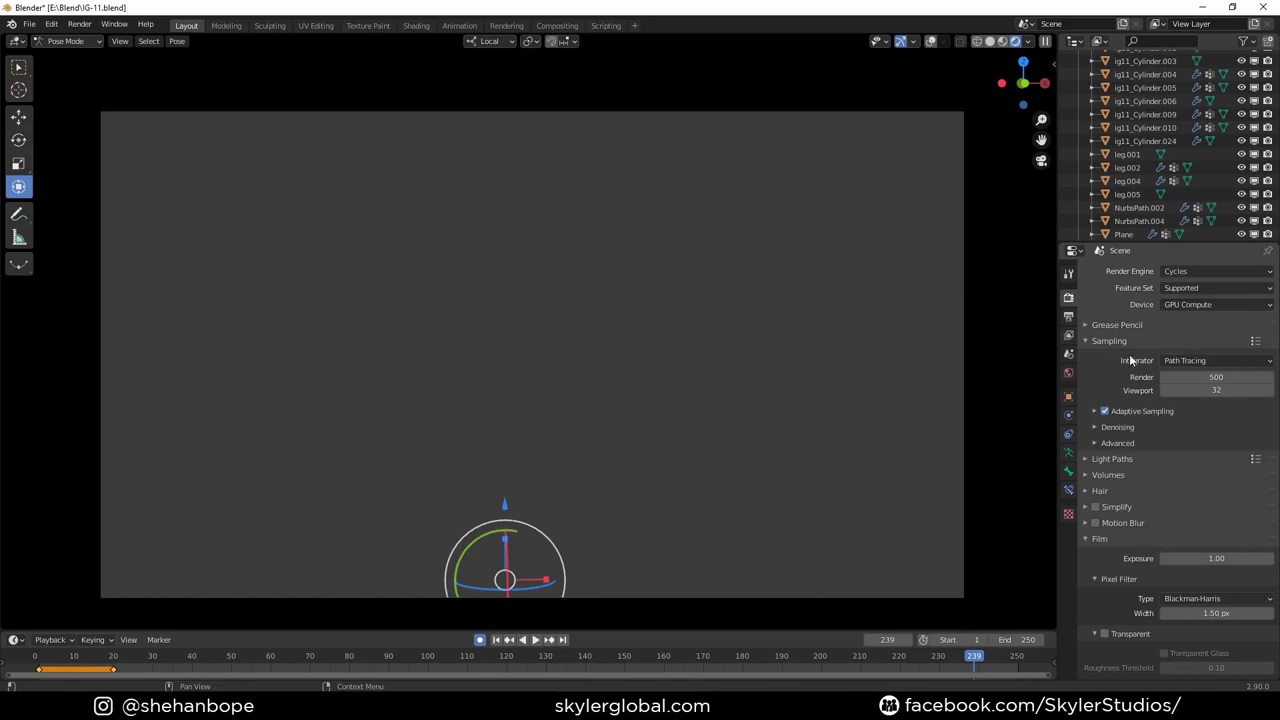